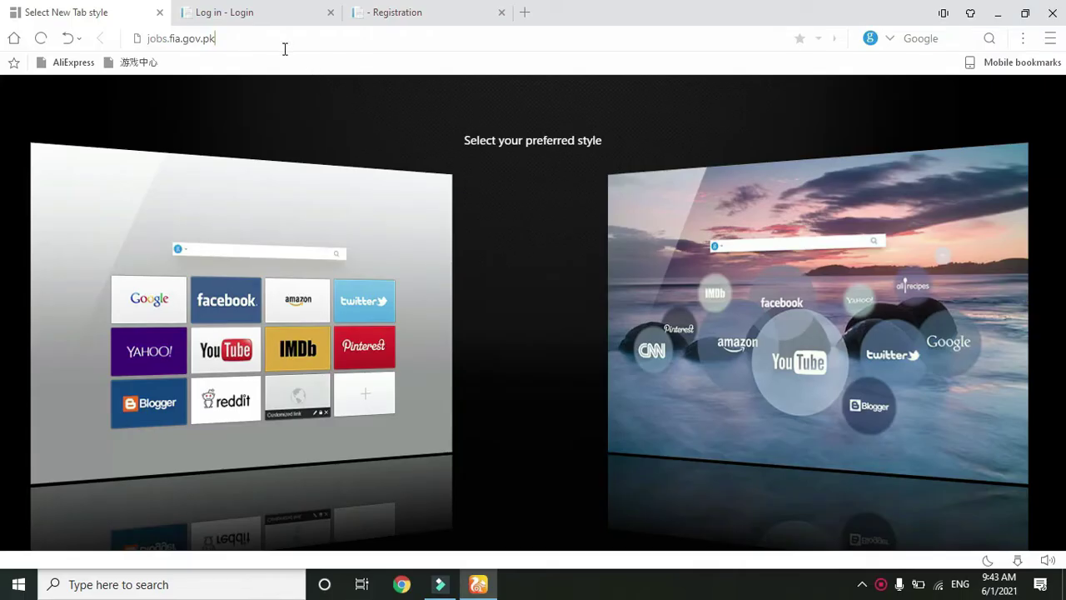
- Select the jobs.fia.gov.pk address text in the address bar
drag(282, 40, 145, 44)
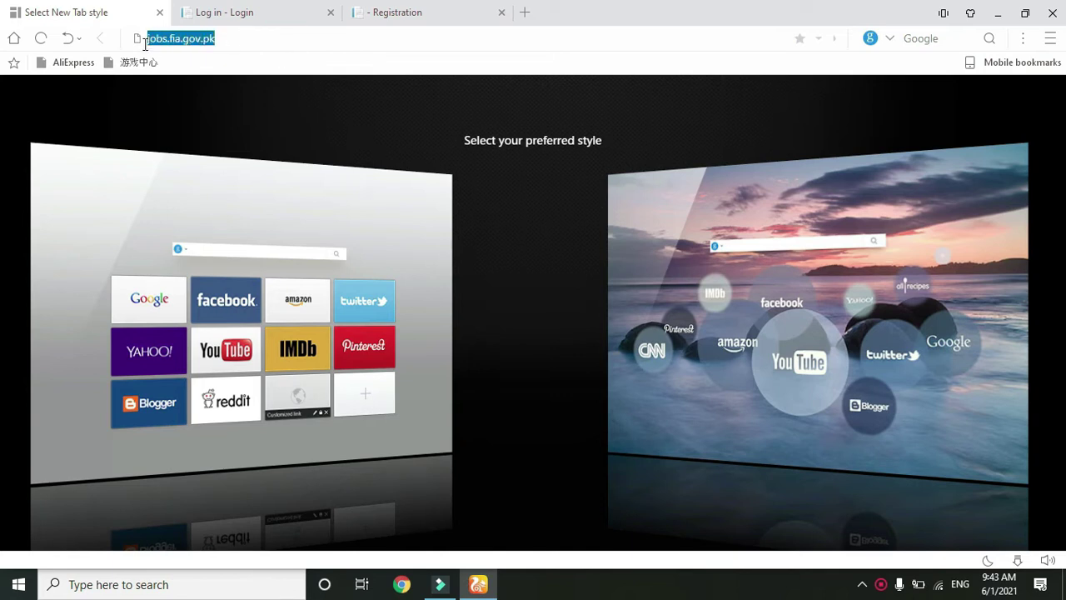
click(263, 37)
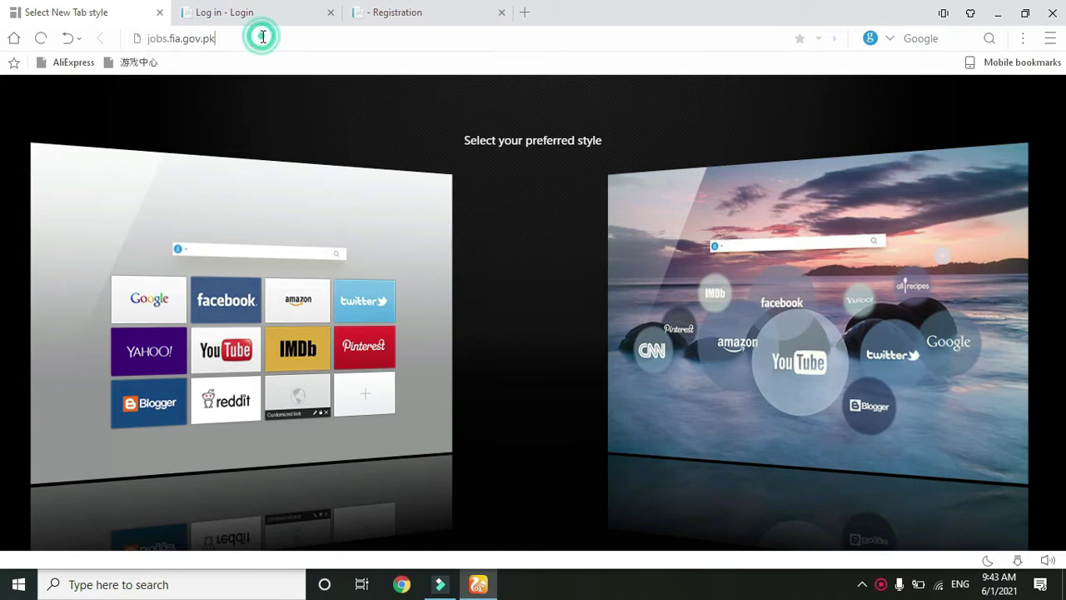
drag(282, 41, 145, 45)
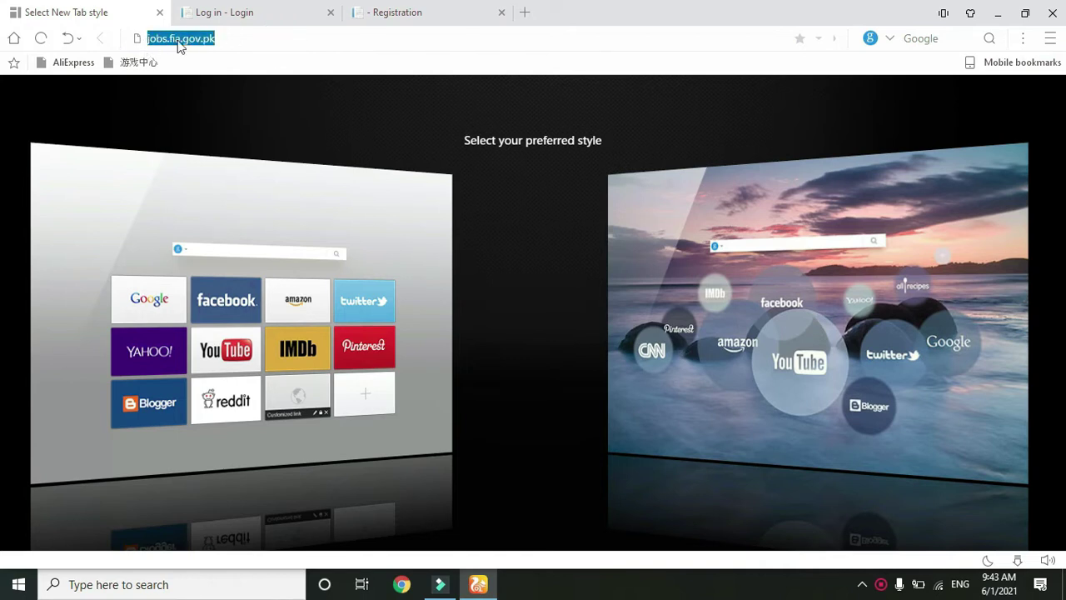
click(263, 38)
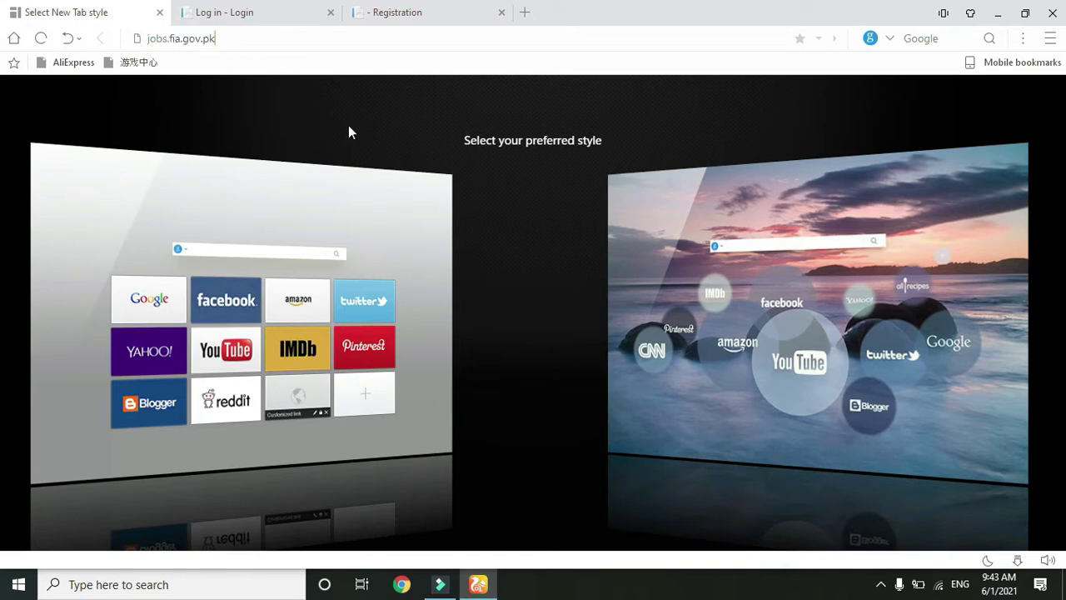
- Read the login page's registration and password instructions, then move to the Registration tab
click(249, 10)
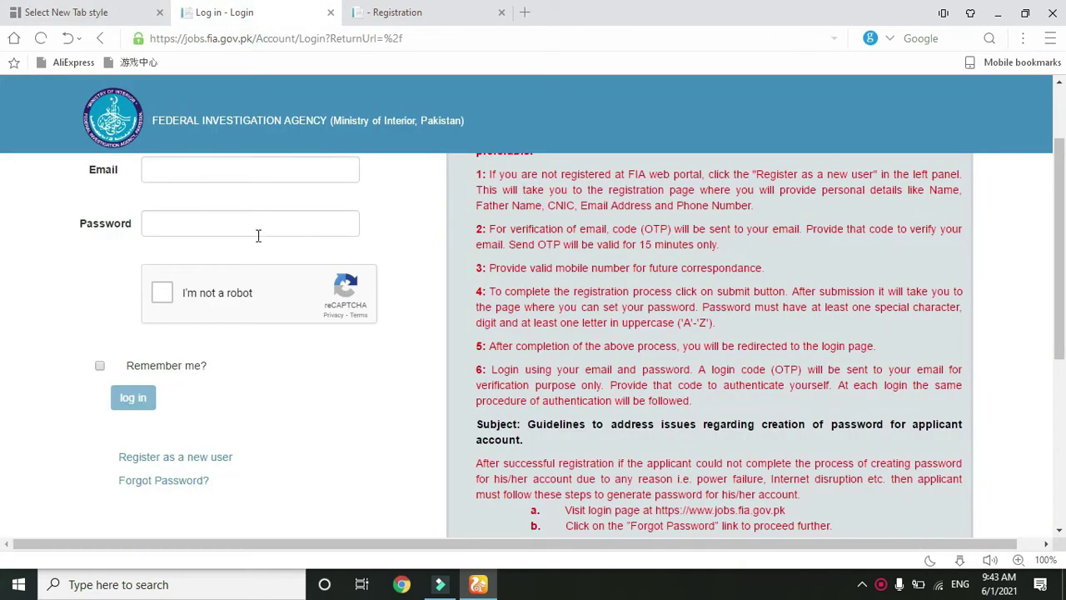
scroll(2, 159, up, 2)
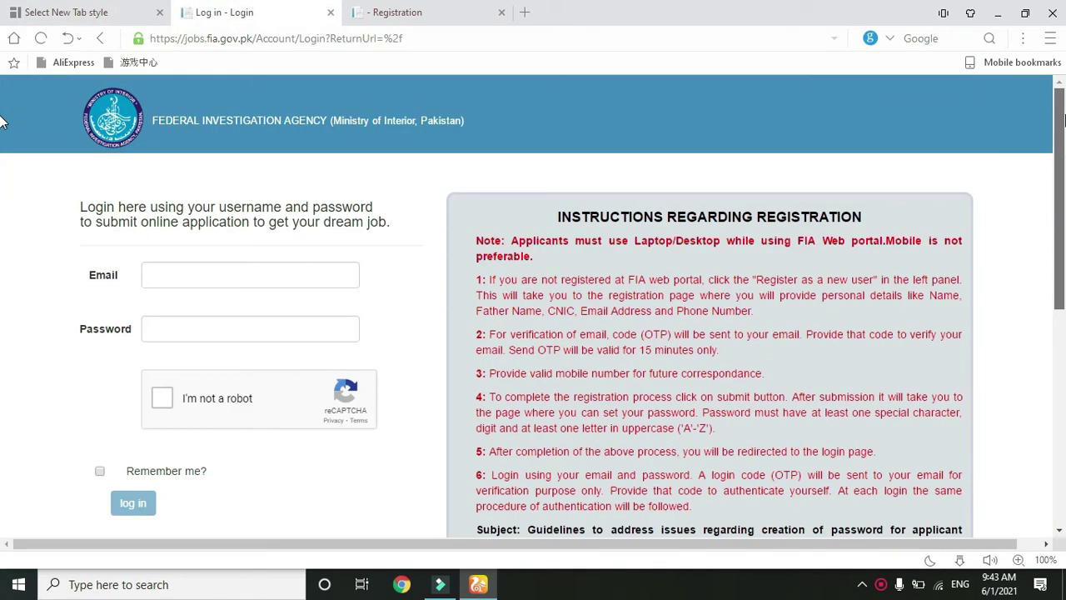
scroll(2, 166, down, 2)
drag(1064, 166, 1056, 354)
scroll(3, 109, up, 5)
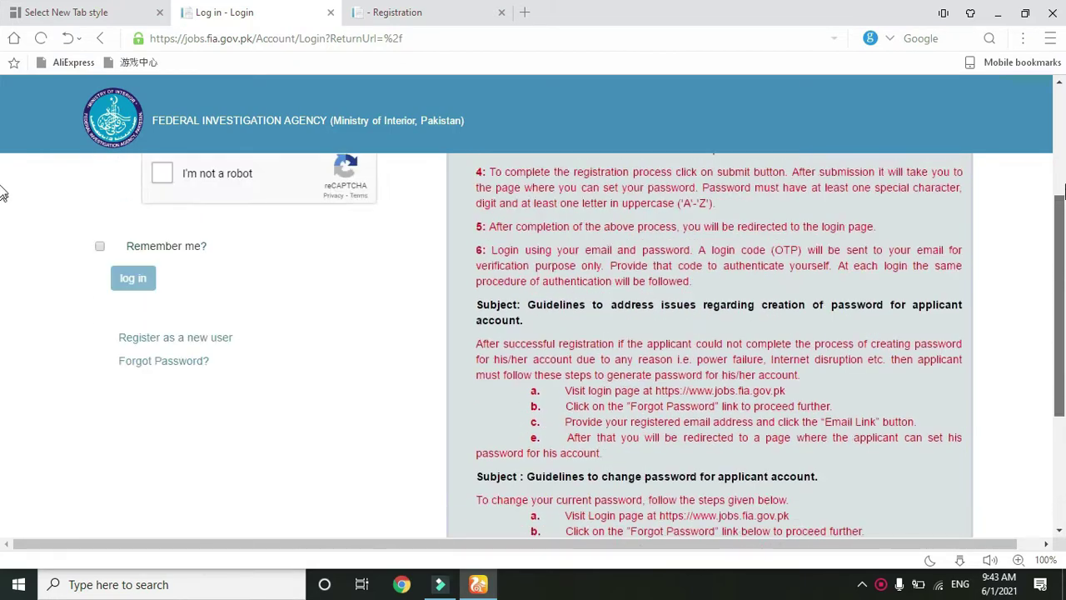
scroll(2, 159, down, 3)
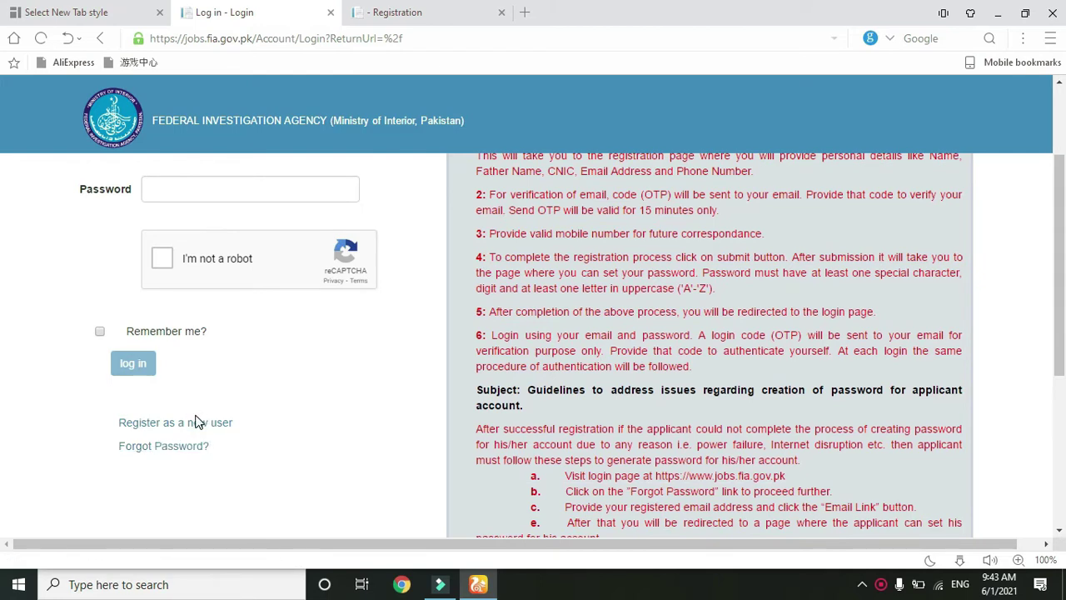
click(455, 10)
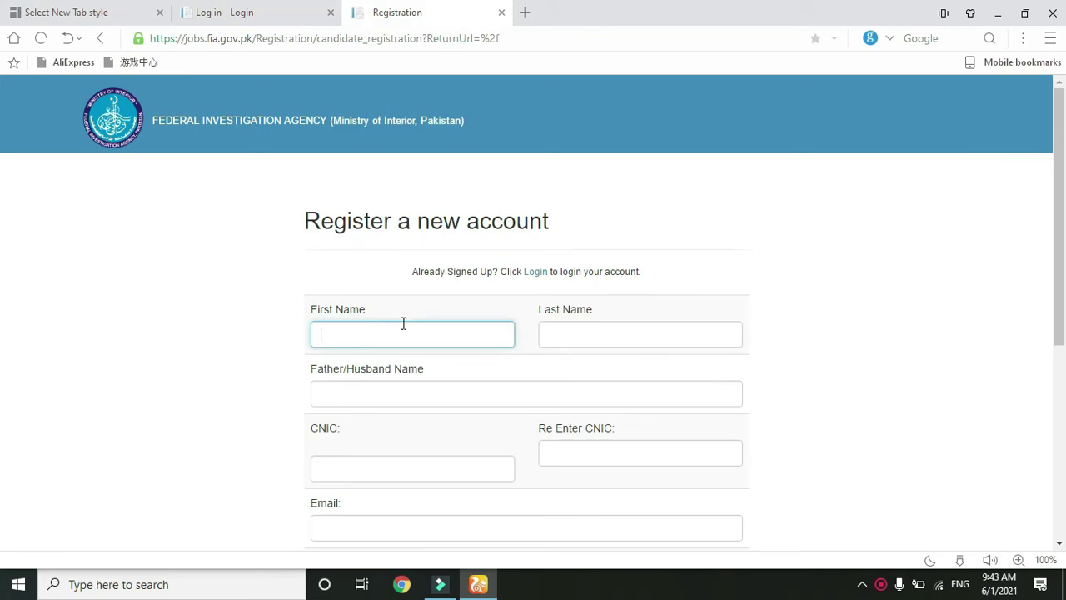
- Enter the first name, last name, father/husband name, CNIC twice, email and contact number
scroll(2, 212, down, 1)
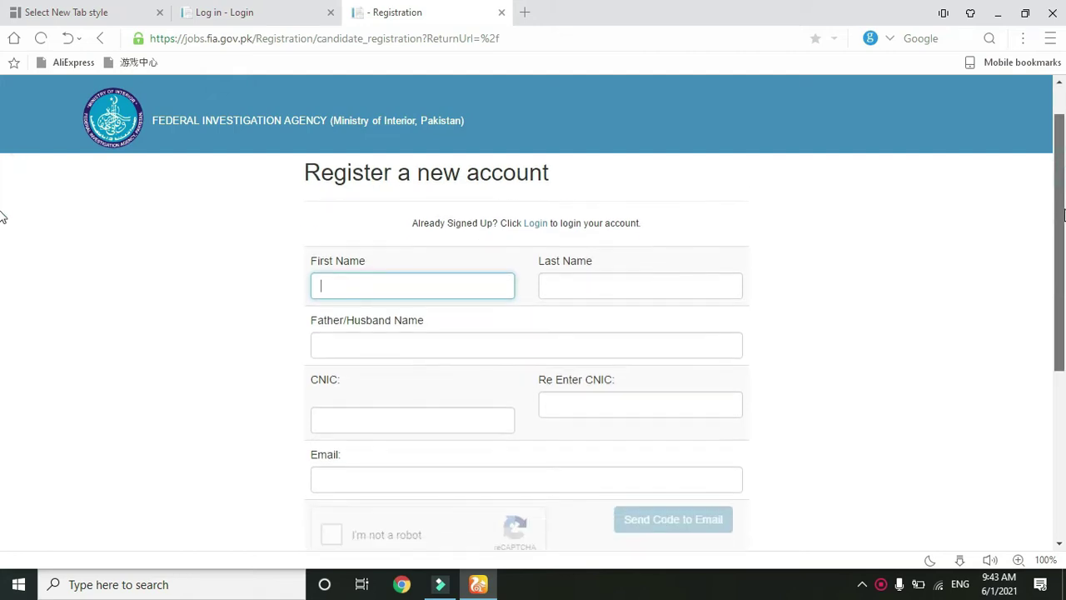
scroll(2, 216, down, 1)
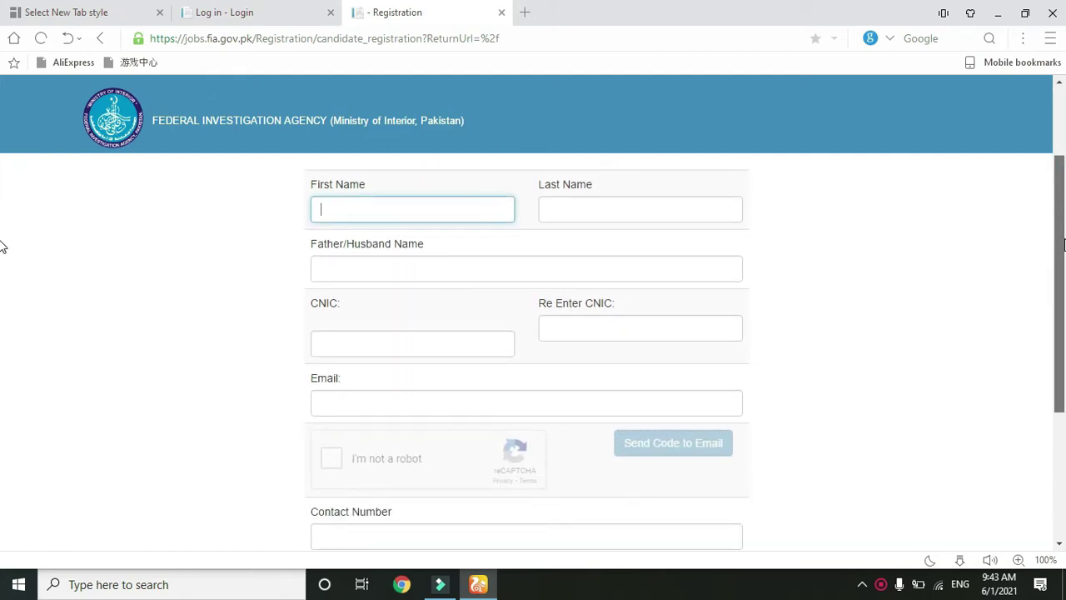
click(695, 203)
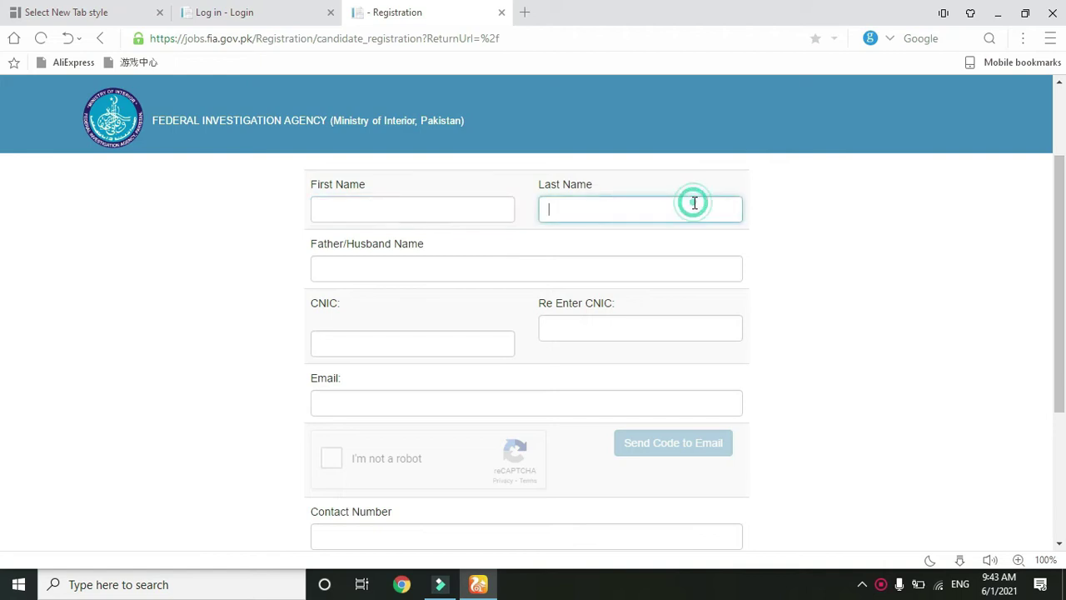
click(520, 268)
click(430, 347)
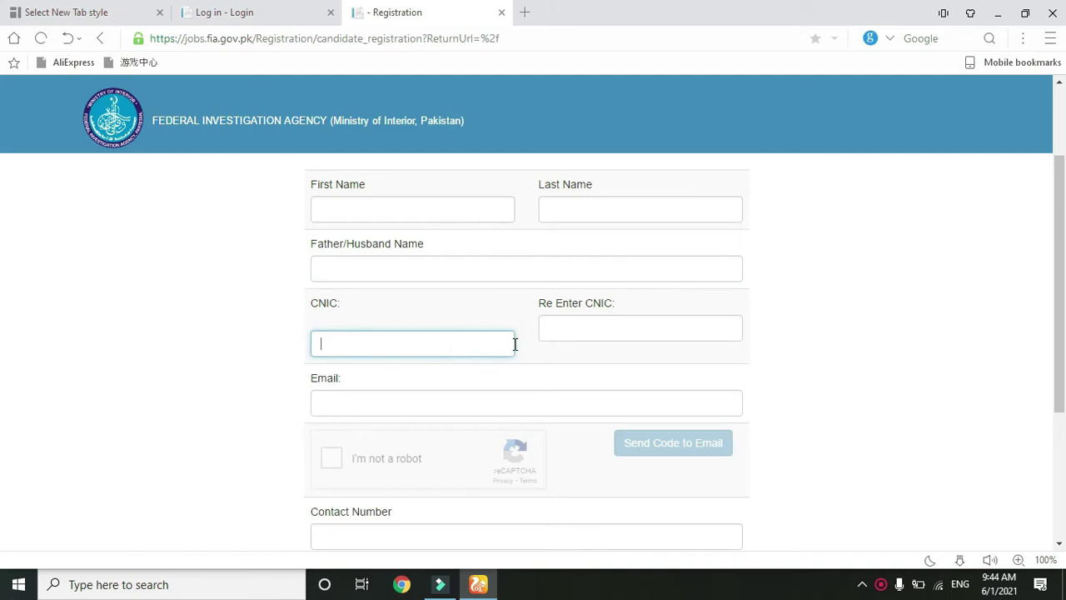
click(580, 331)
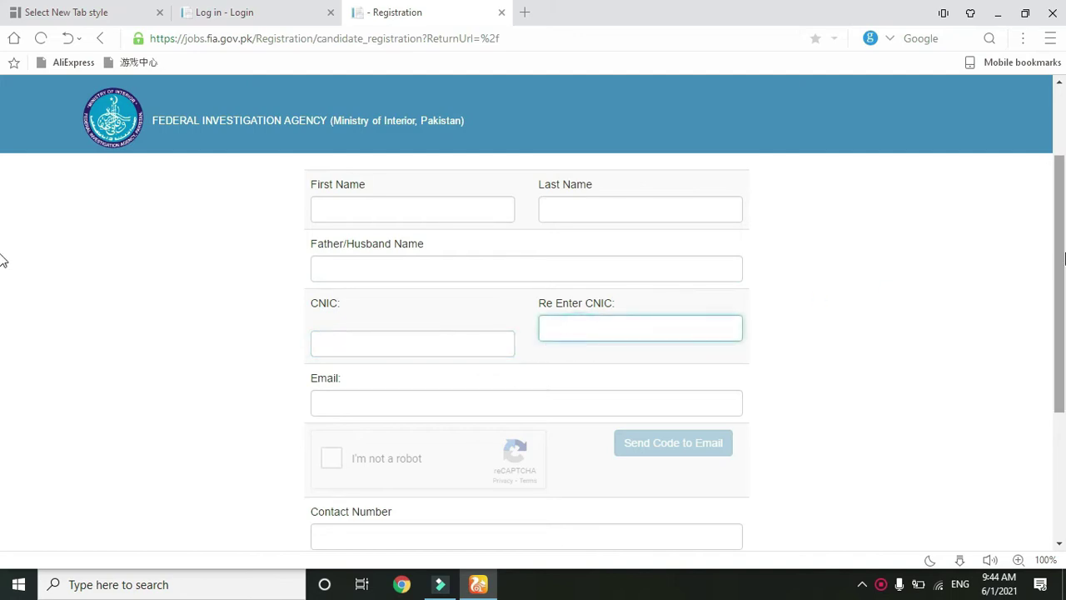
scroll(3, 283, down, 2)
scroll(3, 336, down, 1)
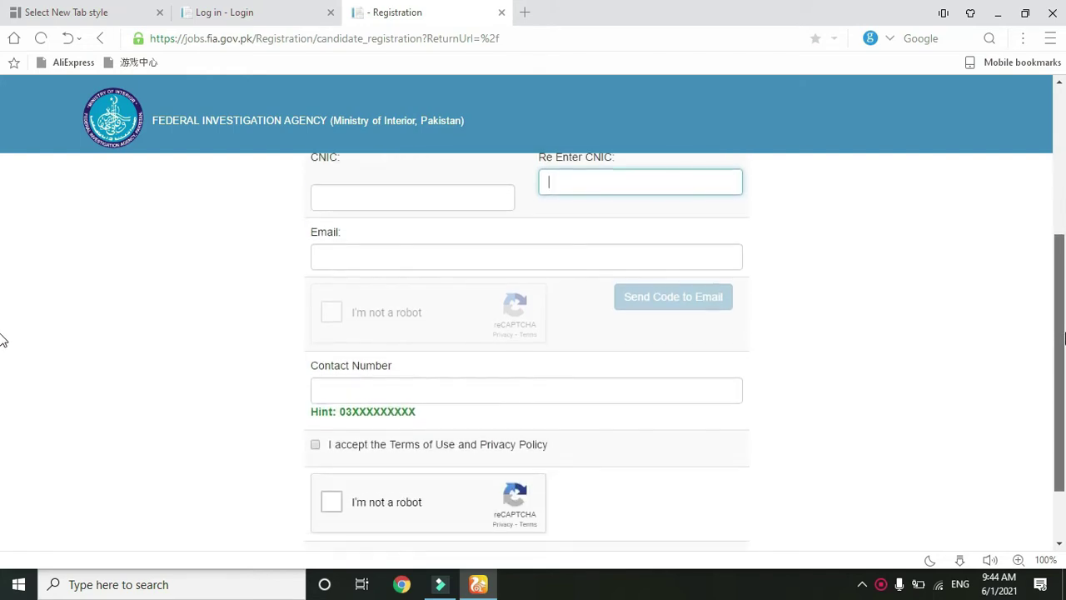
click(605, 258)
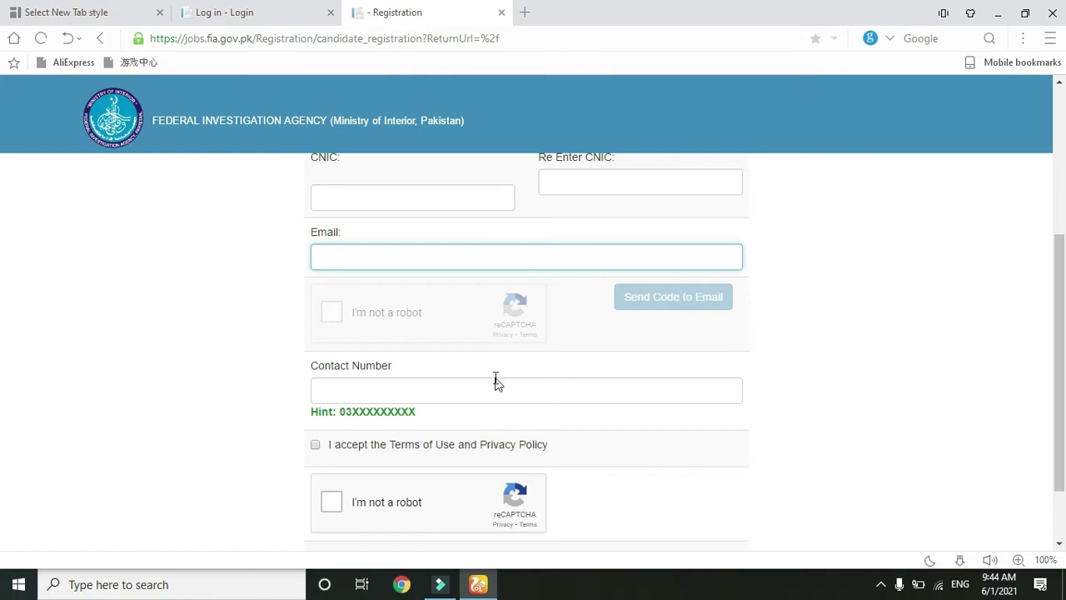
click(472, 392)
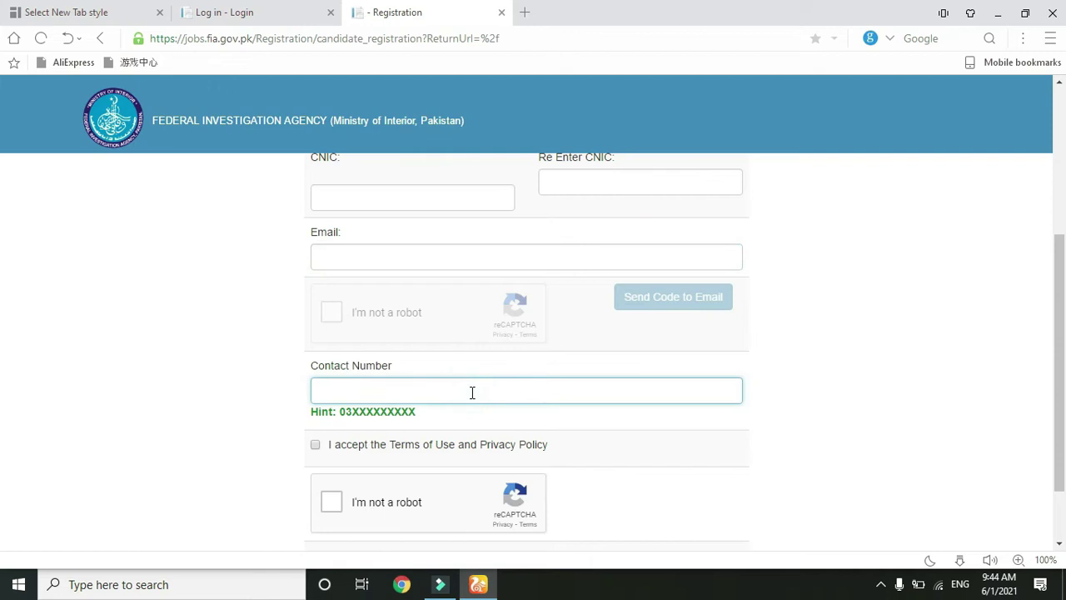
scroll(2, 358, down, 2)
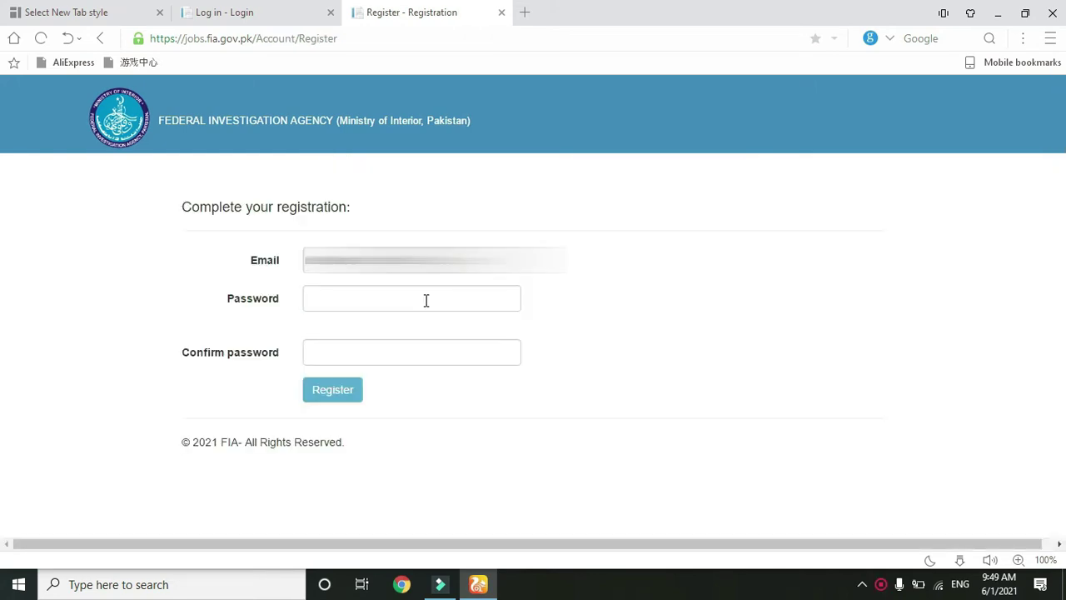
- Enter the account password in both password fields, then start the reCAPTCHA check
click(425, 299)
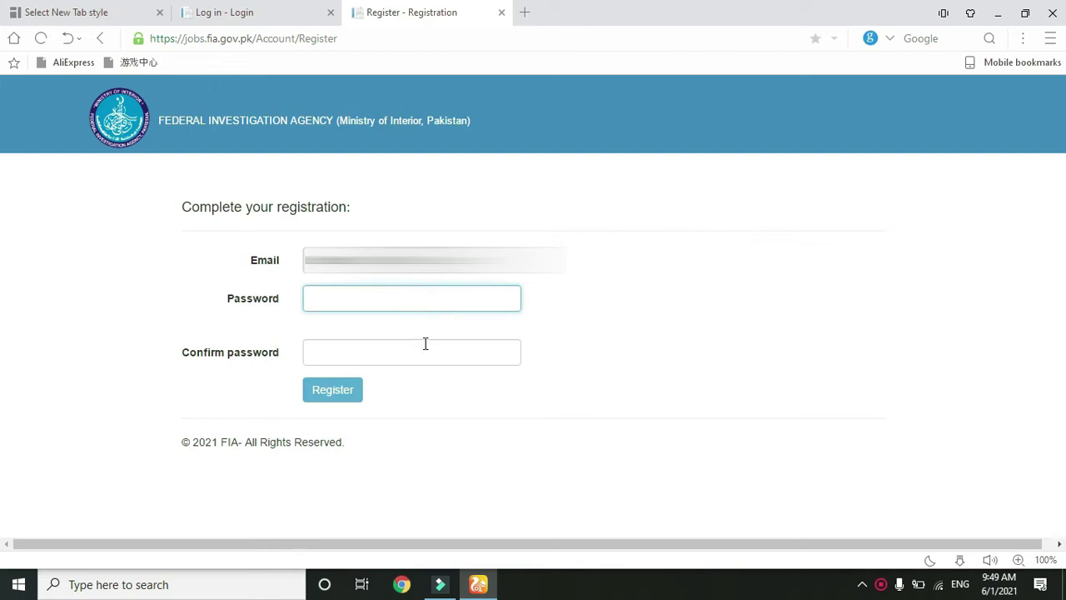
click(421, 354)
click(417, 297)
key(BackSpace)
key(BackSpace)
key(BackSpace)
key(BackSpace)
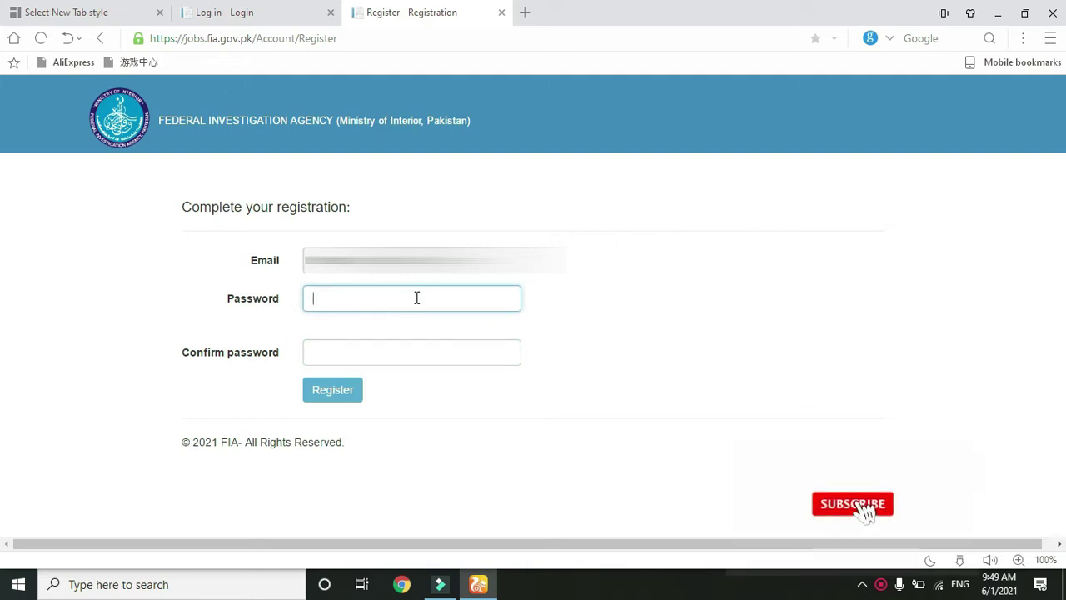
text(123456)
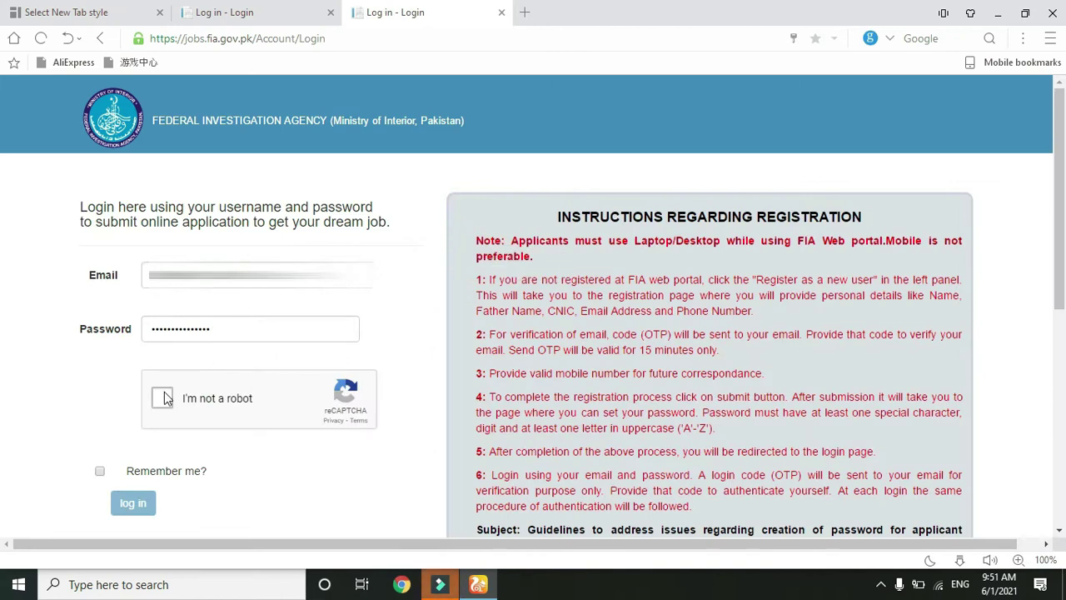
click(164, 398)
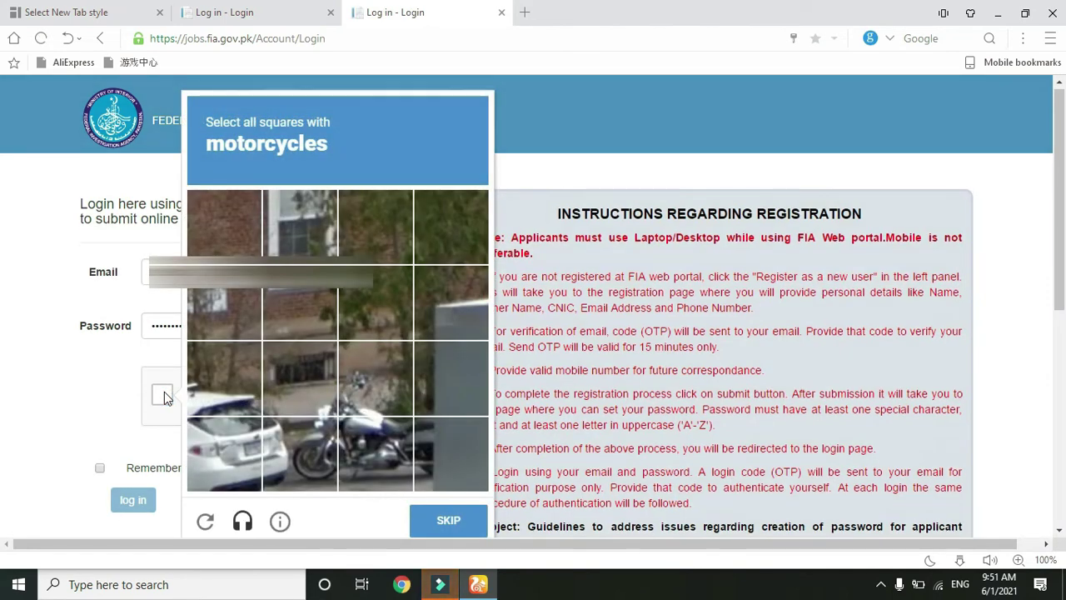
- Select the motorcycle tiles in the reCAPTCHA image challenge
click(381, 454)
click(339, 444)
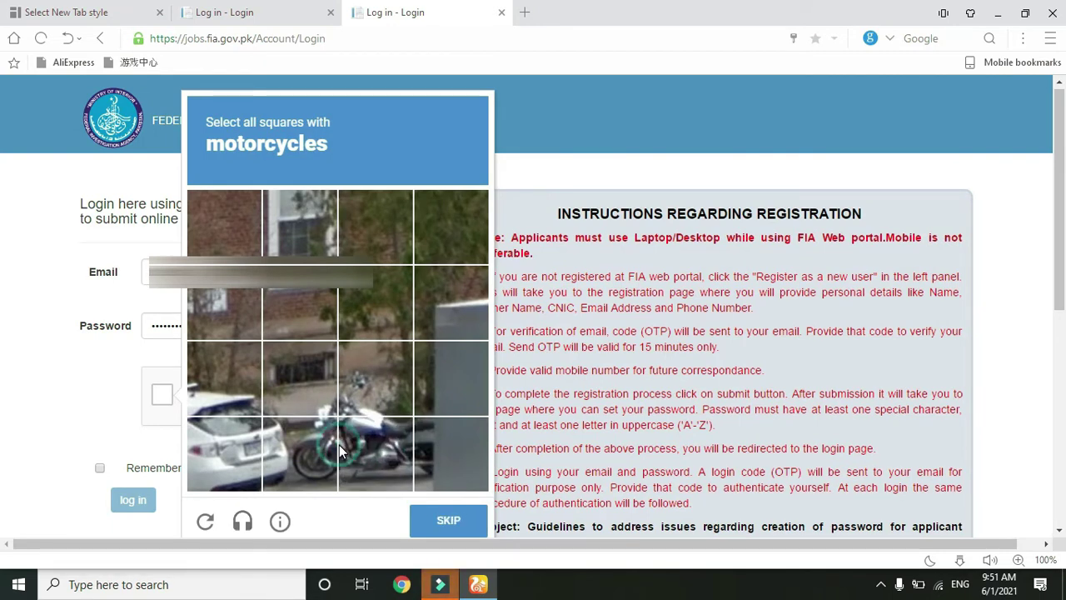
click(326, 410)
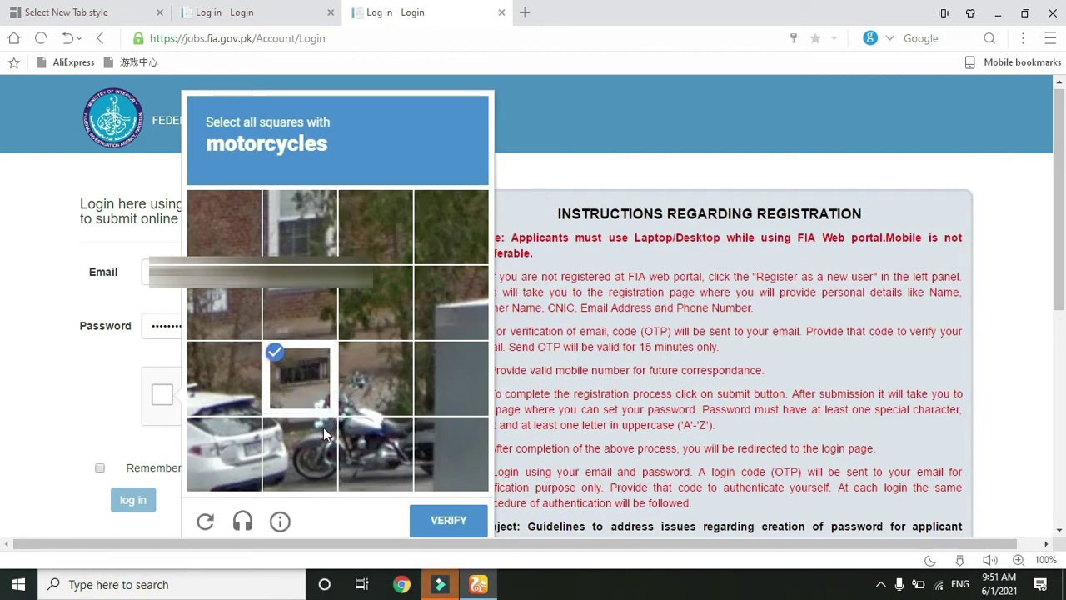
click(308, 475)
click(336, 475)
click(352, 475)
click(301, 457)
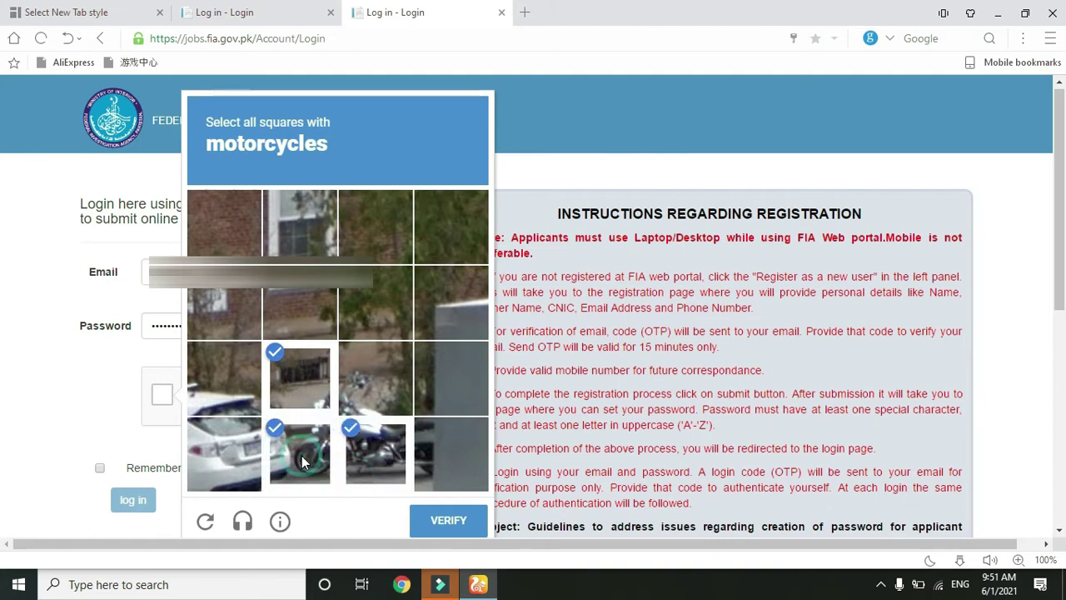
click(396, 389)
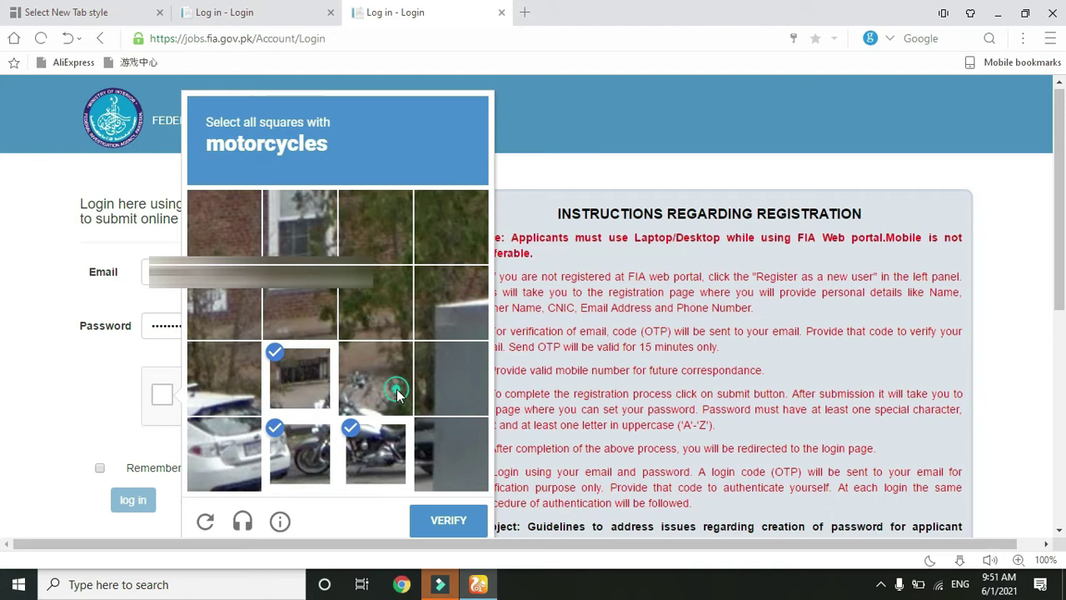
click(421, 442)
- Verify the challenge, tick 'Remember me?' and log in
click(439, 517)
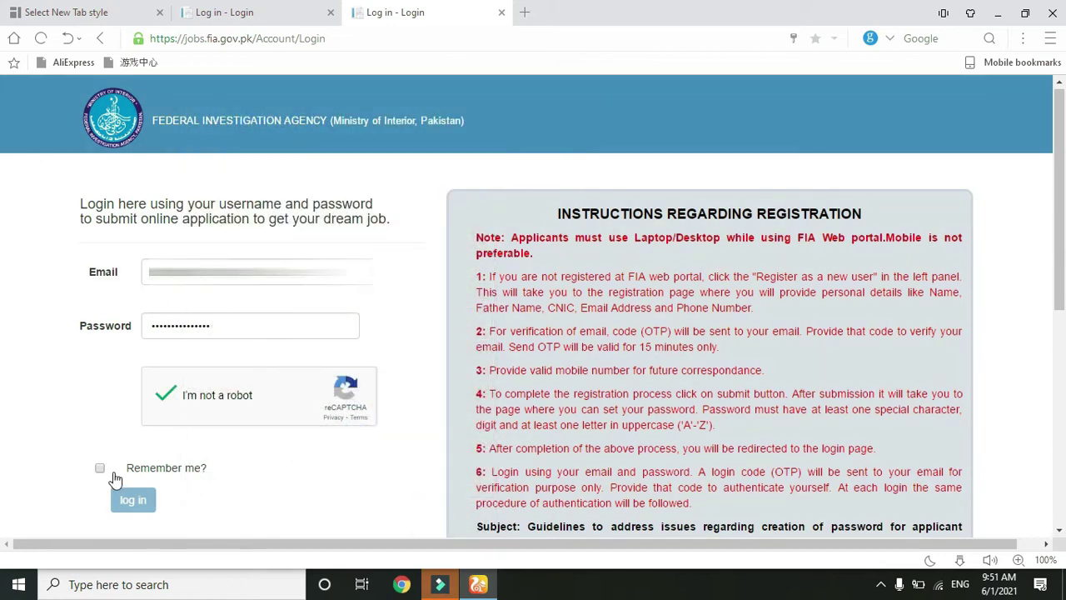
click(99, 468)
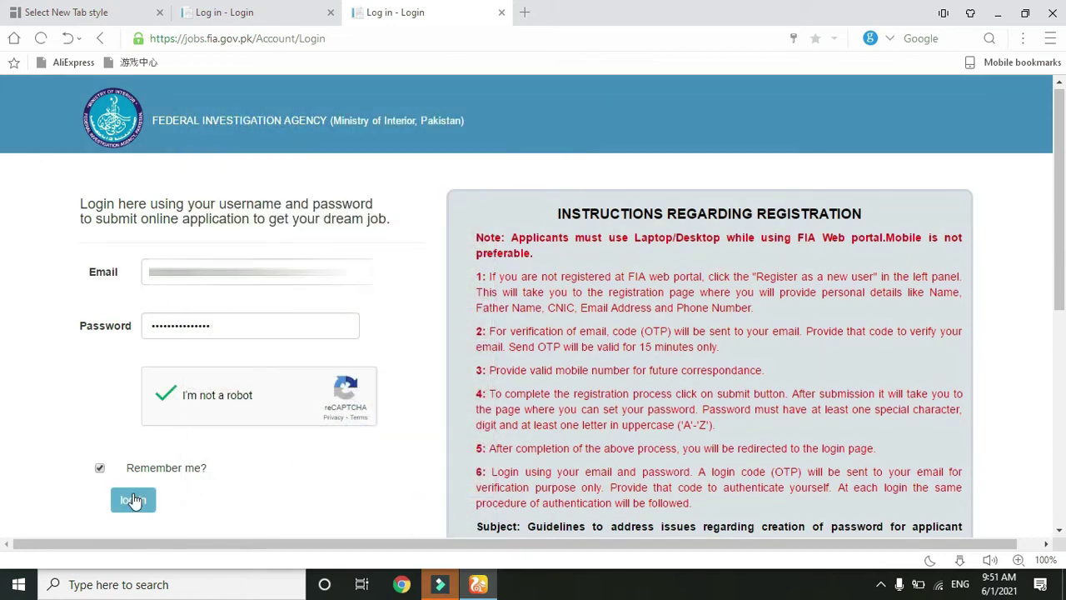
click(133, 500)
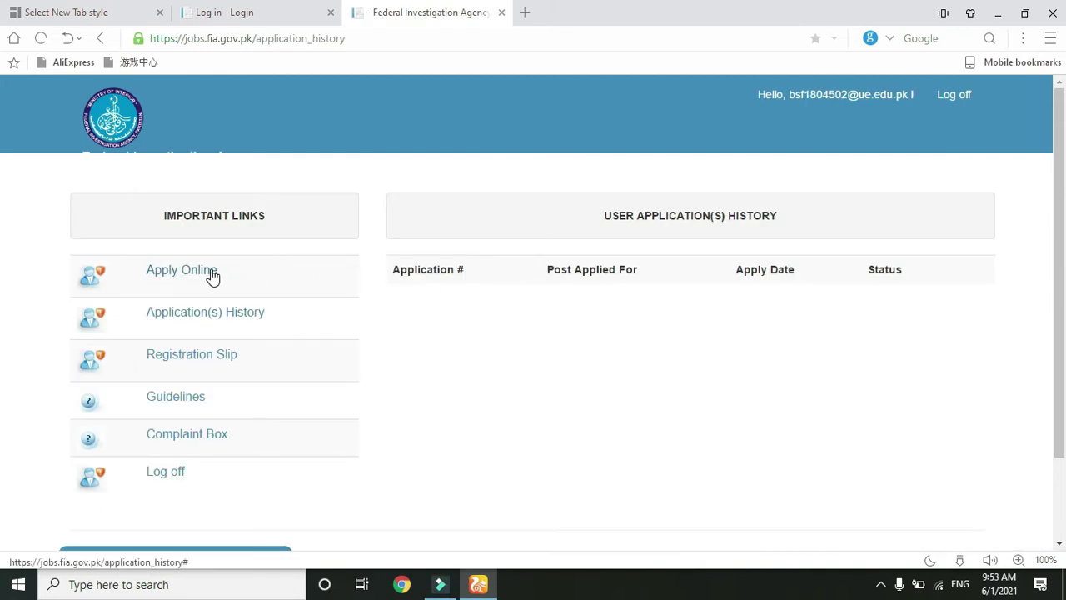
- Start Apply Online with Assistant Sub Inspector as the post and confirm applying for the job
click(182, 270)
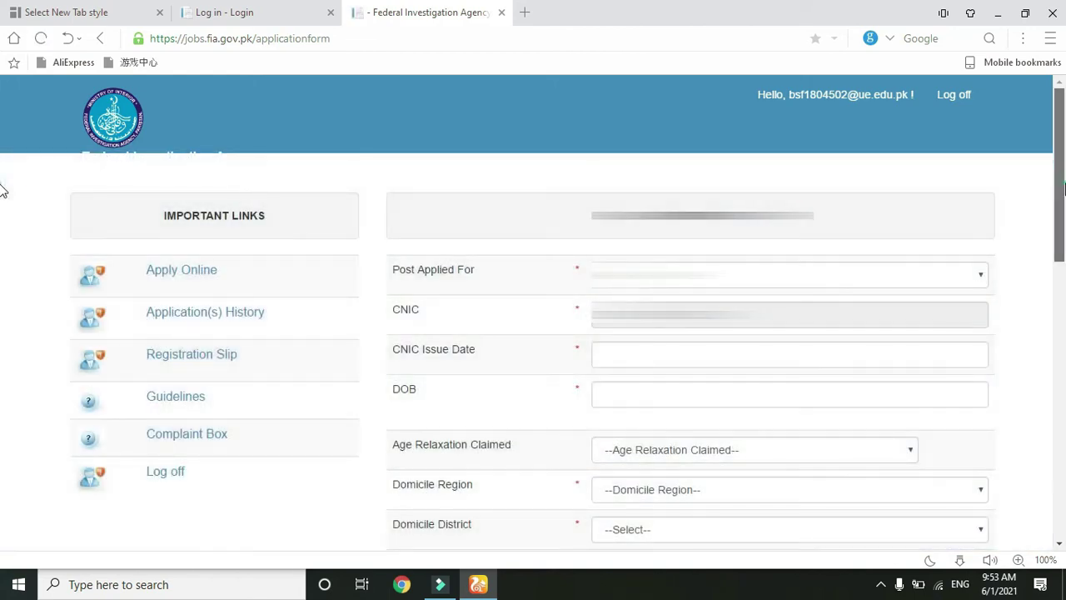
scroll(2, 208, down, 3)
drag(1063, 257, 1062, 171)
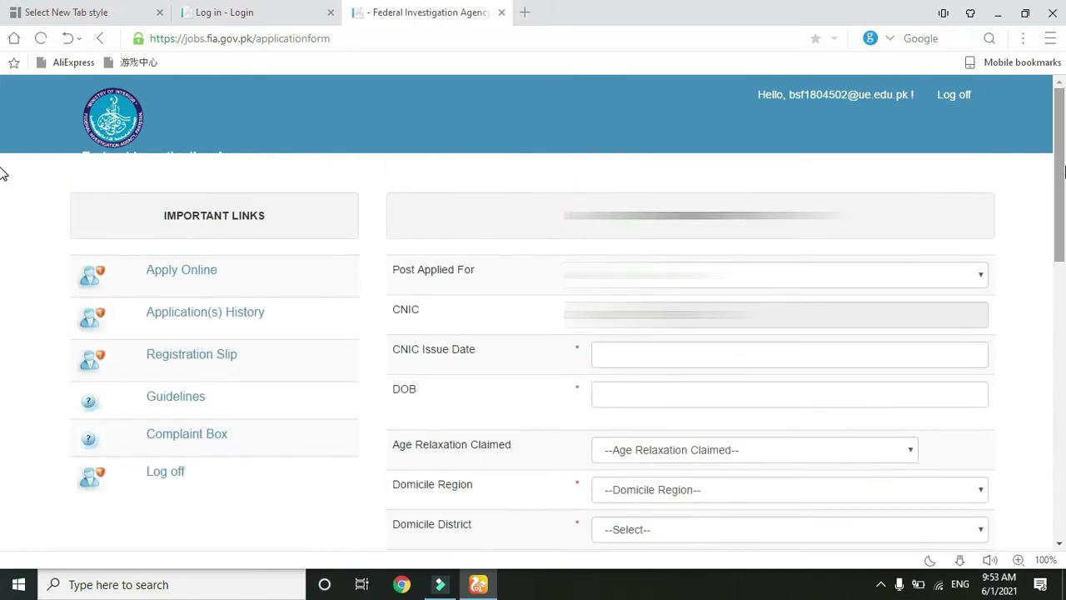
click(970, 275)
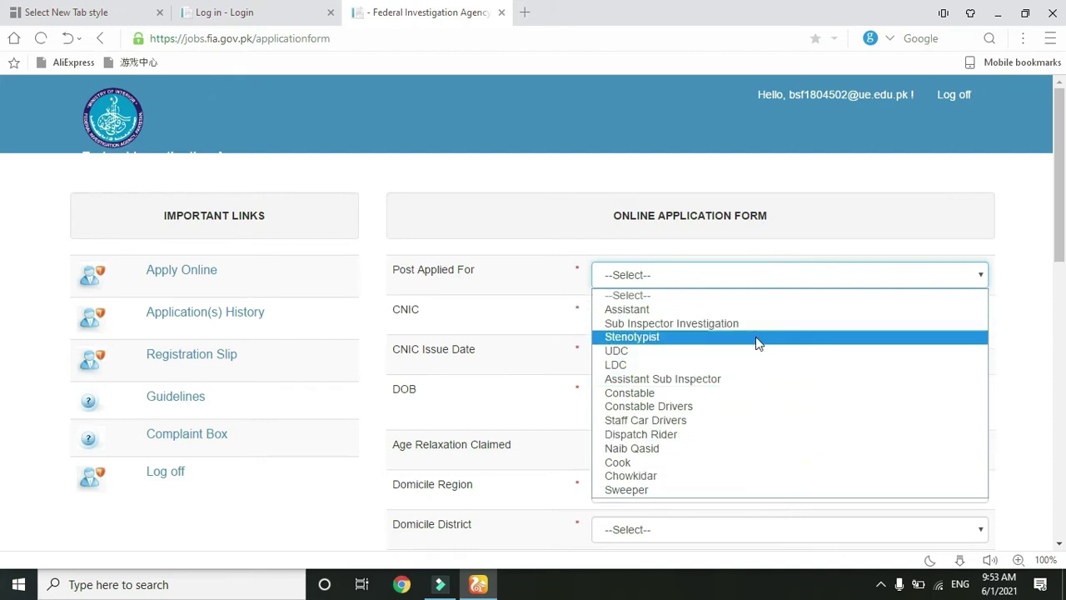
click(747, 384)
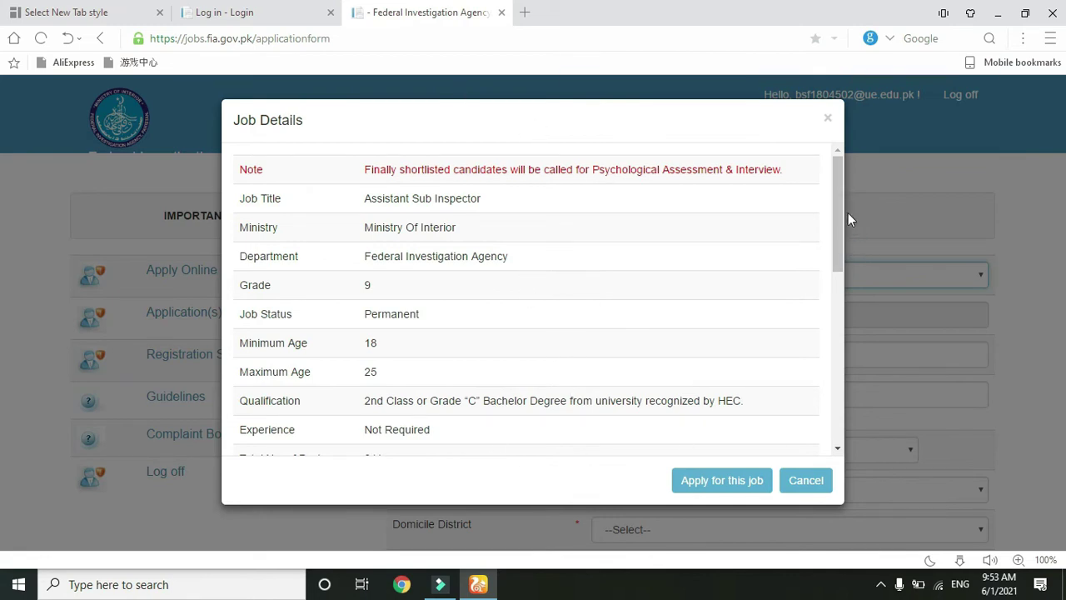
drag(838, 207, 837, 354)
drag(839, 354, 839, 208)
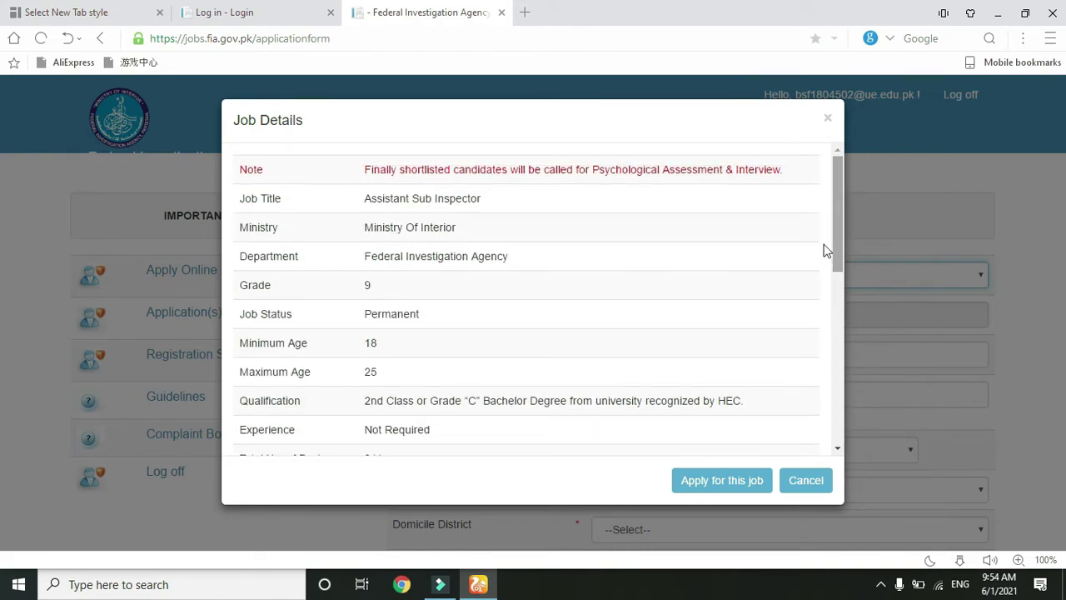
click(721, 483)
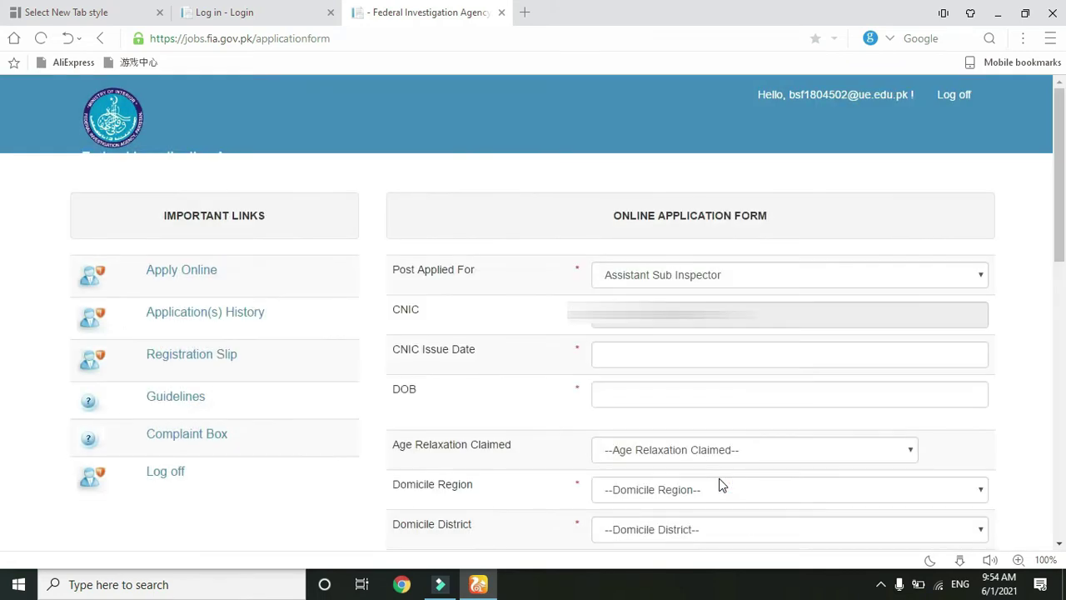
- Pass over the CNIC issue date, date of birth and age relaxation fields unchanged
click(680, 353)
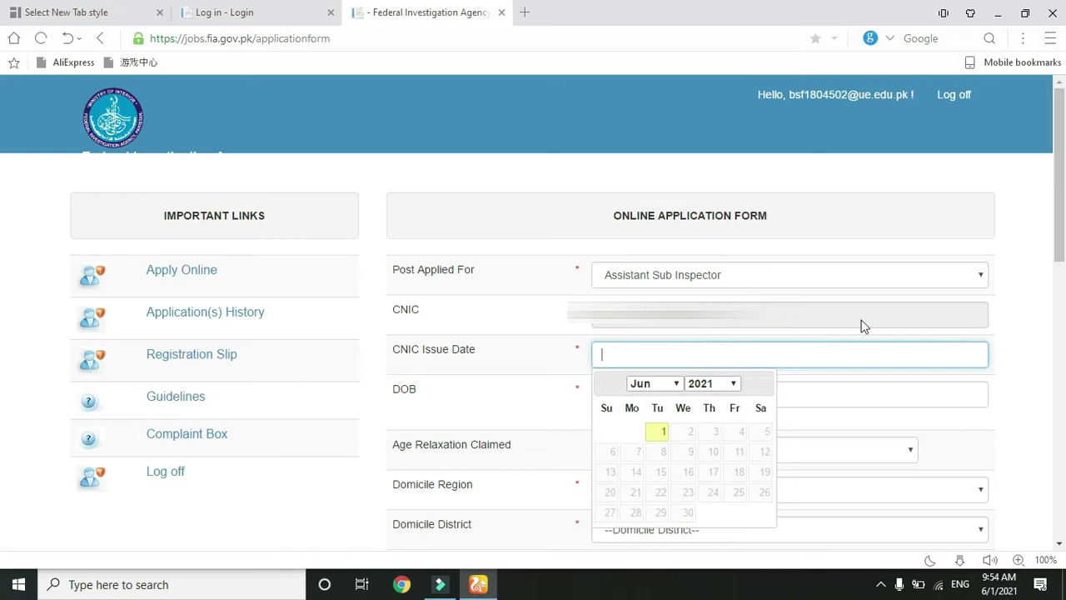
key(Escape)
scroll(2, 225, down, 1)
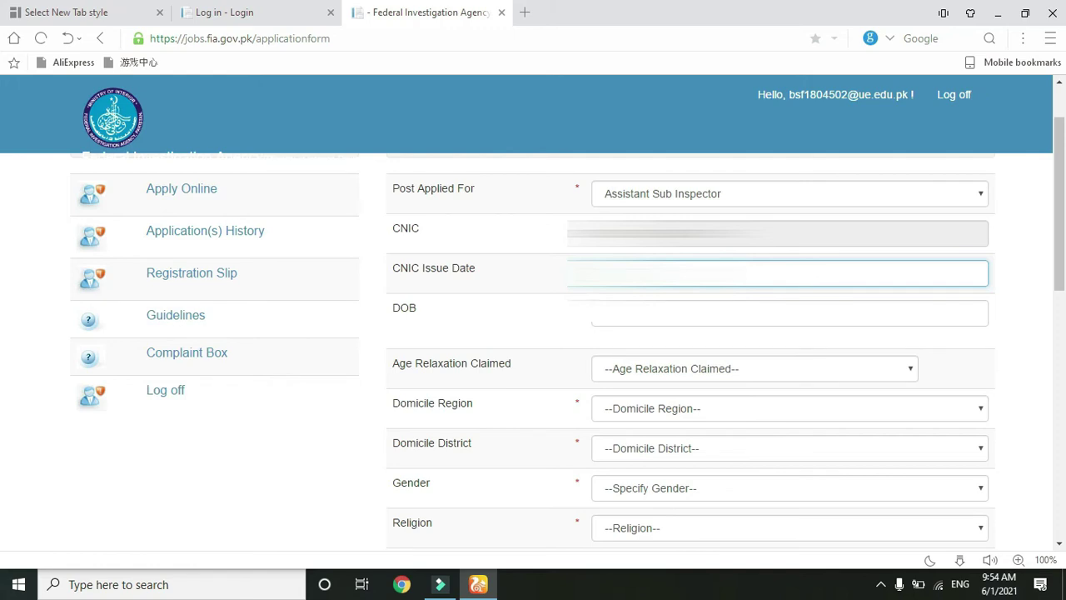
key(Tab)
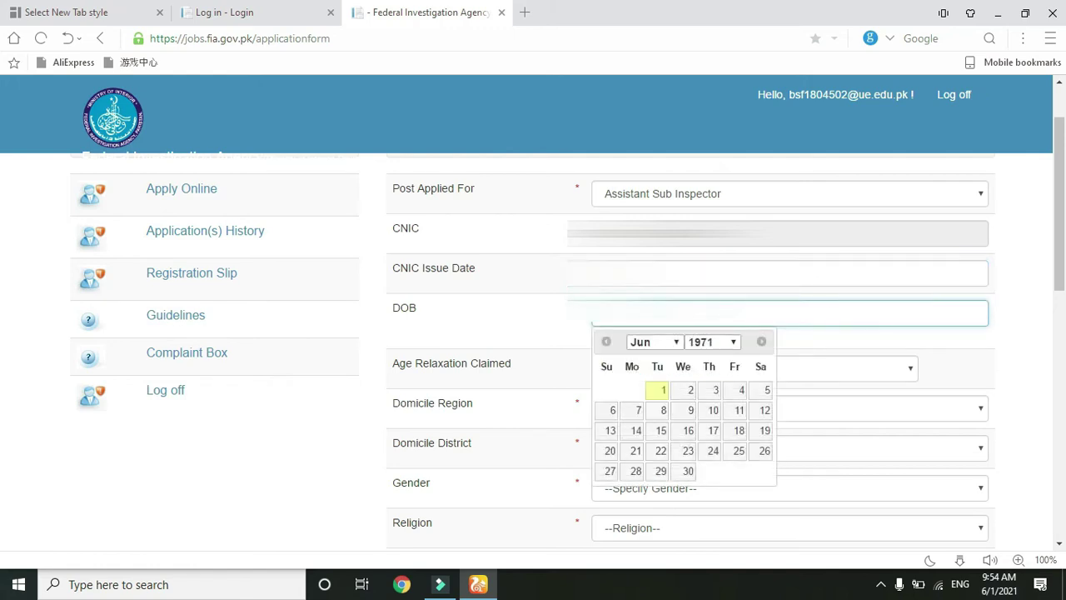
click(1063, 254)
drag(1064, 260, 1064, 292)
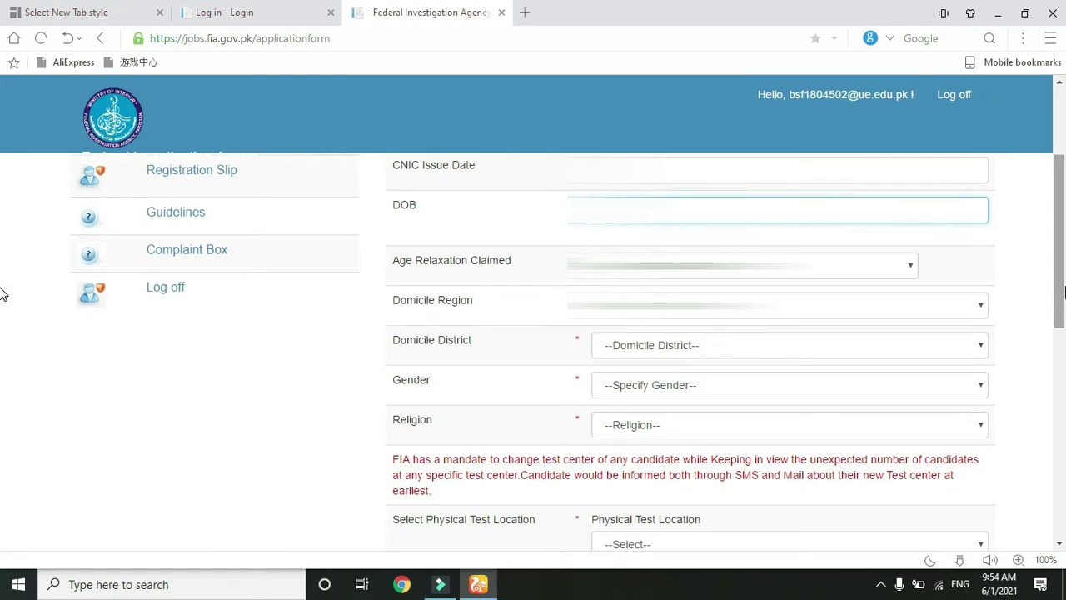
click(898, 268)
click(897, 268)
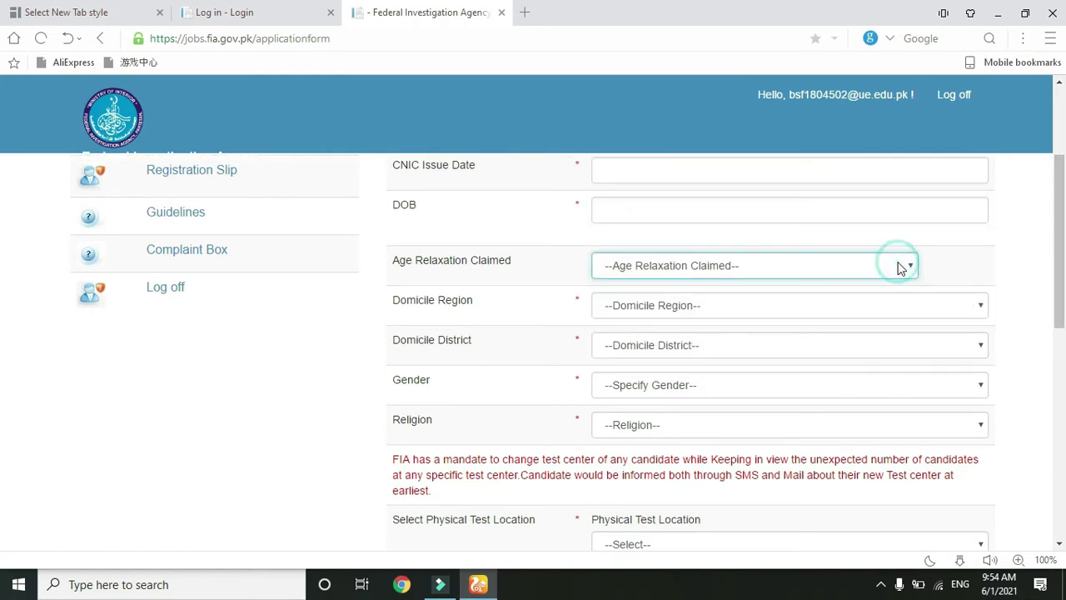
- Set the domicile region to Punjab and the district to Dera Ghazi Khan
click(876, 311)
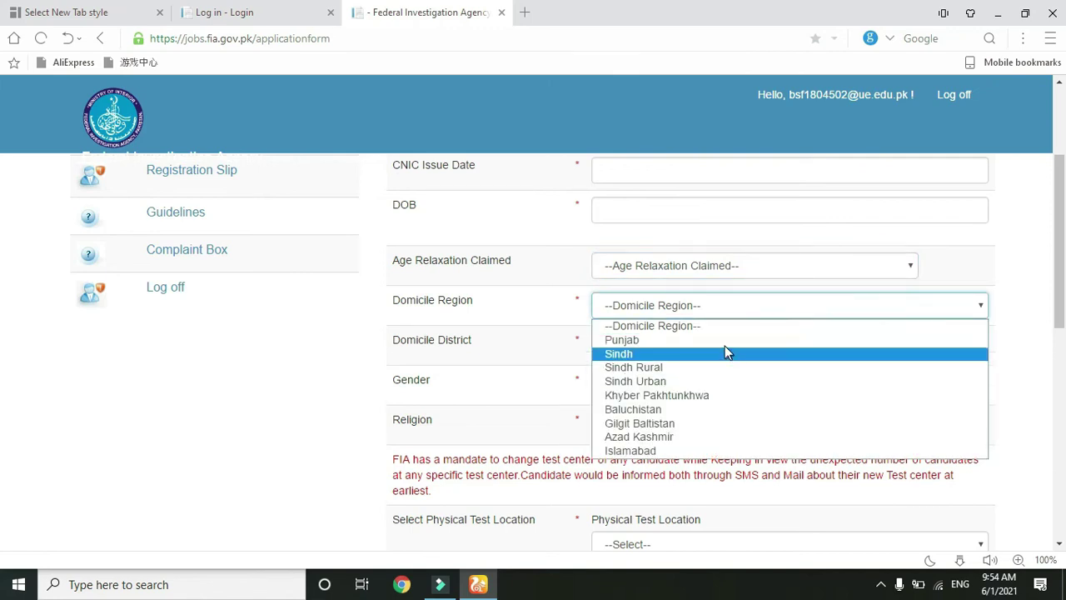
click(833, 340)
scroll(883, 252, down, 1)
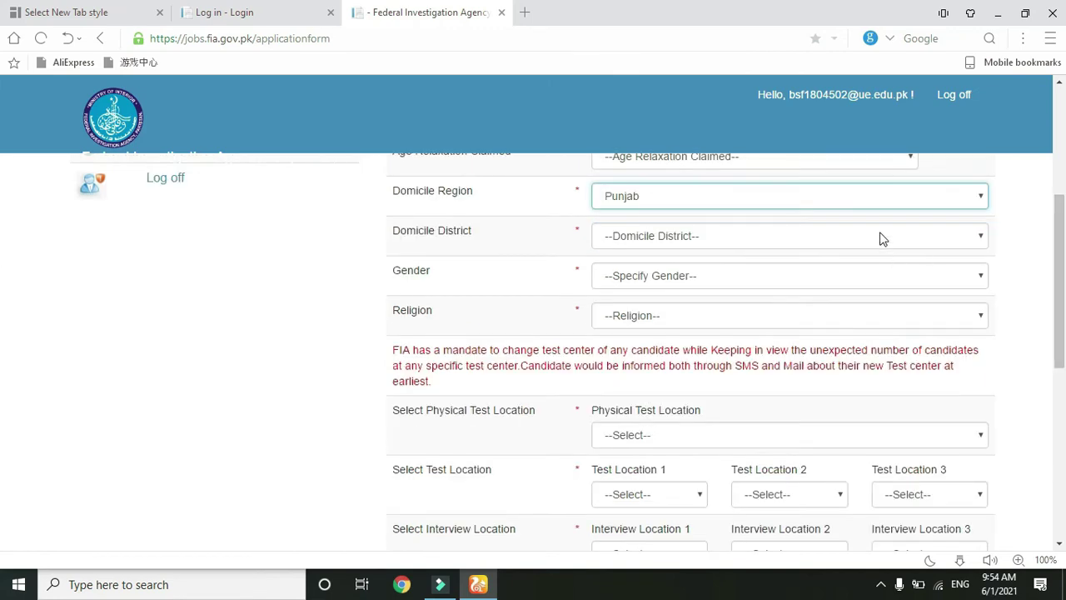
click(878, 237)
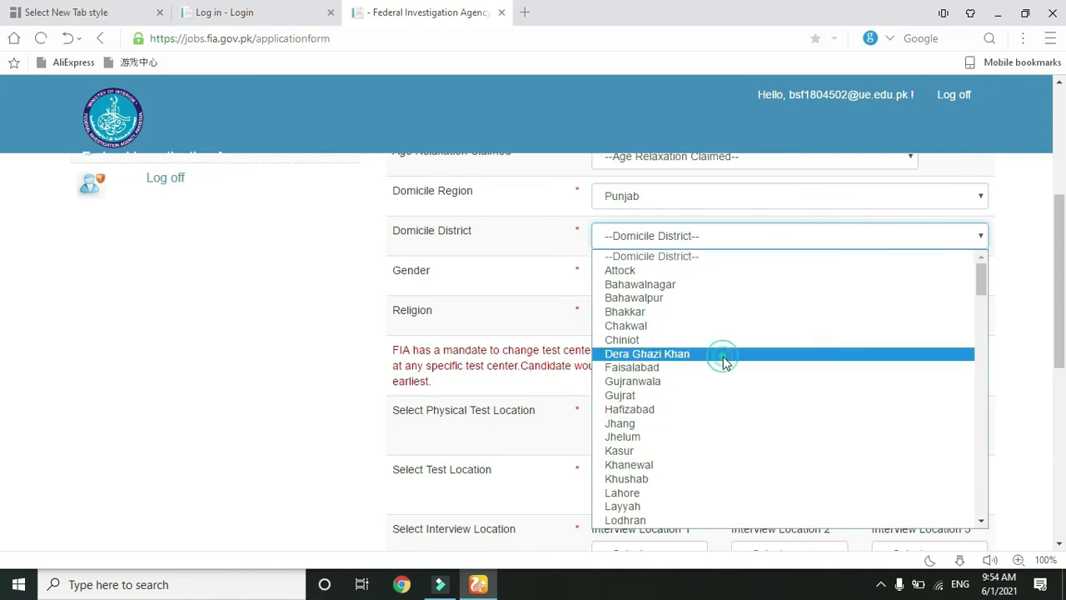
click(725, 362)
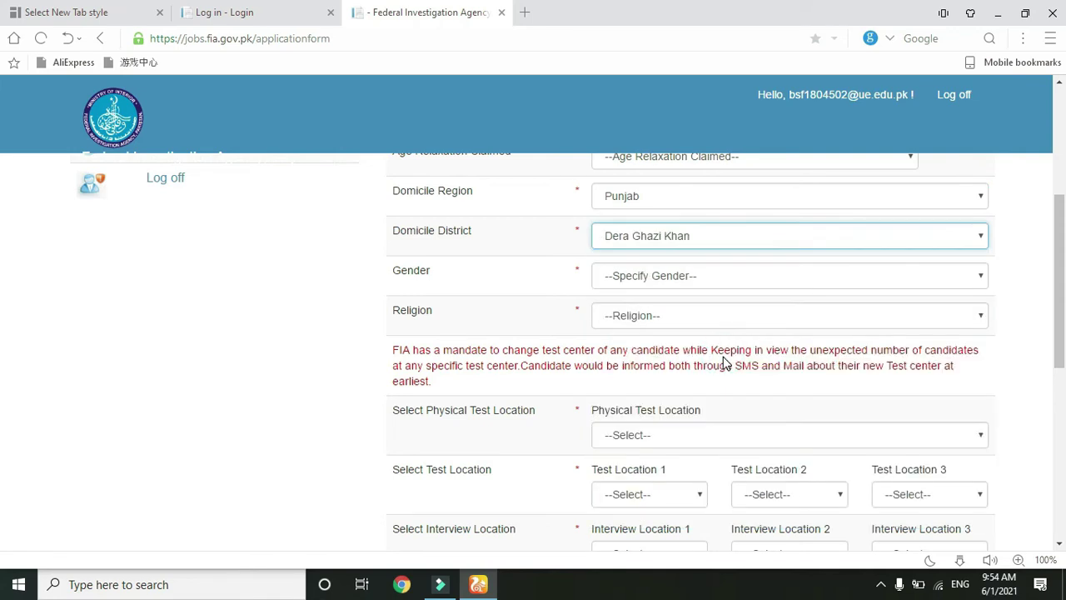
- Set the gender to Female and the religion to Muslim
click(788, 277)
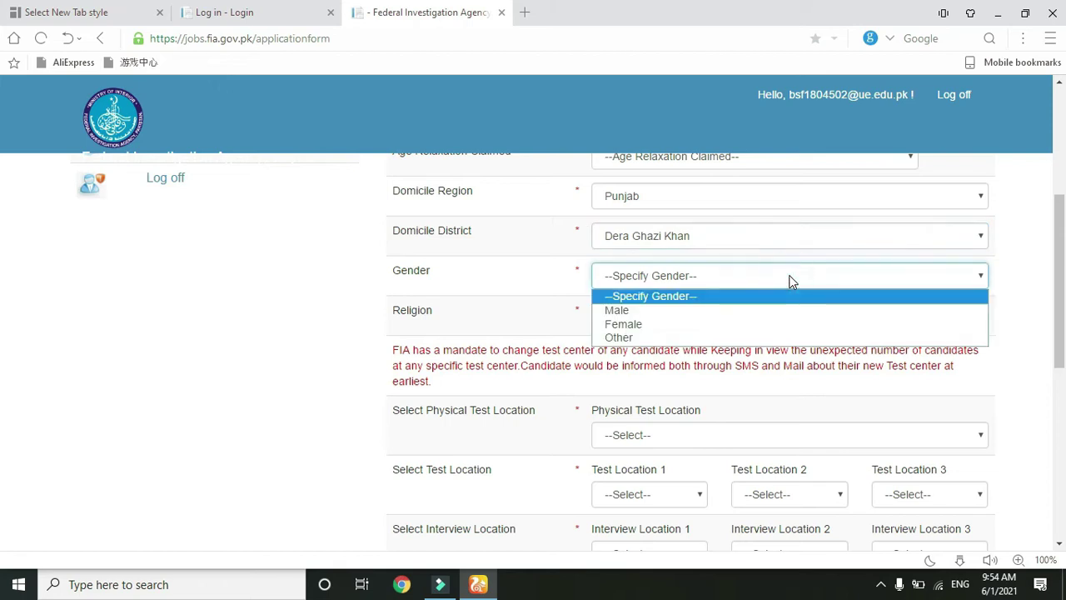
click(777, 325)
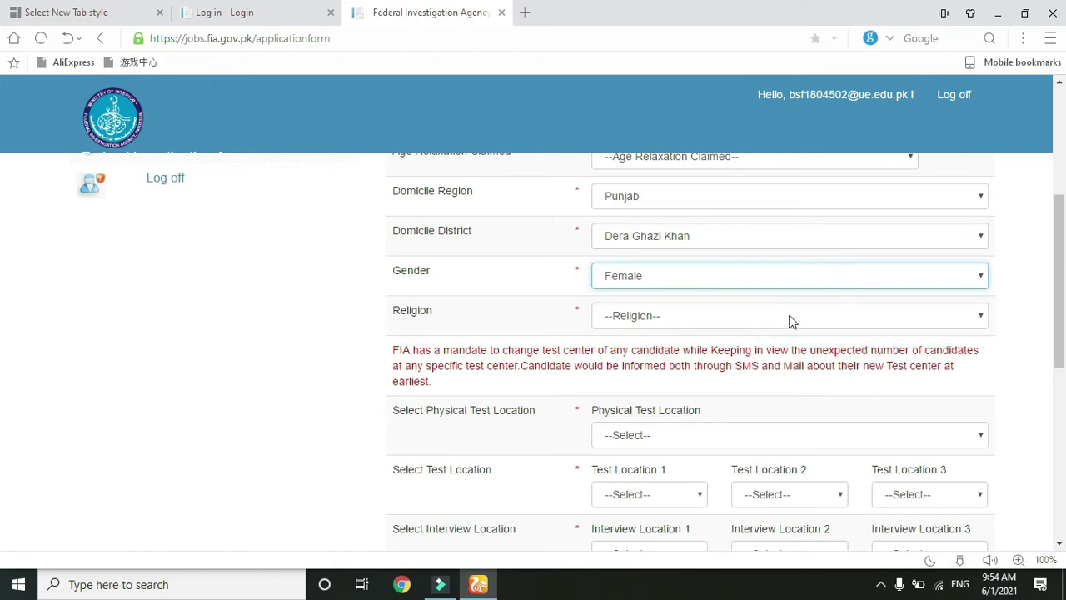
click(791, 320)
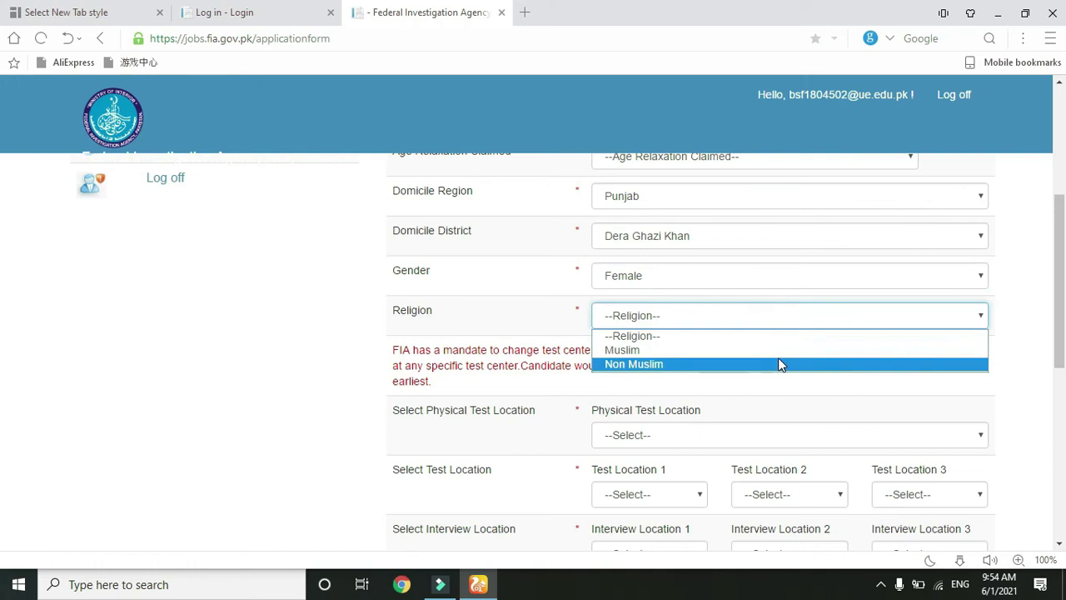
click(780, 350)
drag(1063, 296, 1064, 350)
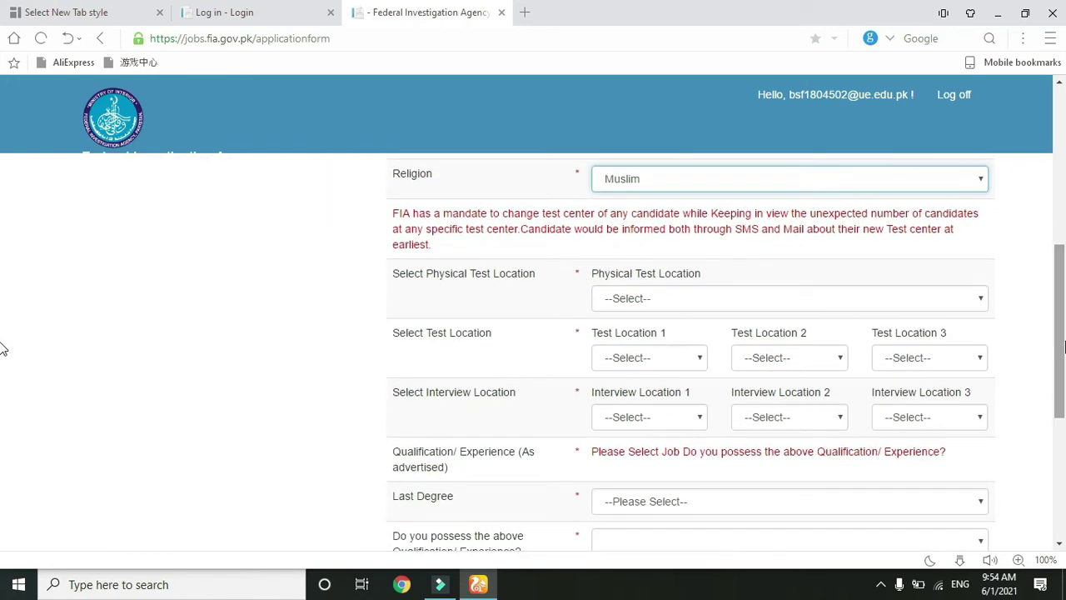
- Choose MULTAN as the physical test location and Test Locations 1, 2 and 3
click(975, 299)
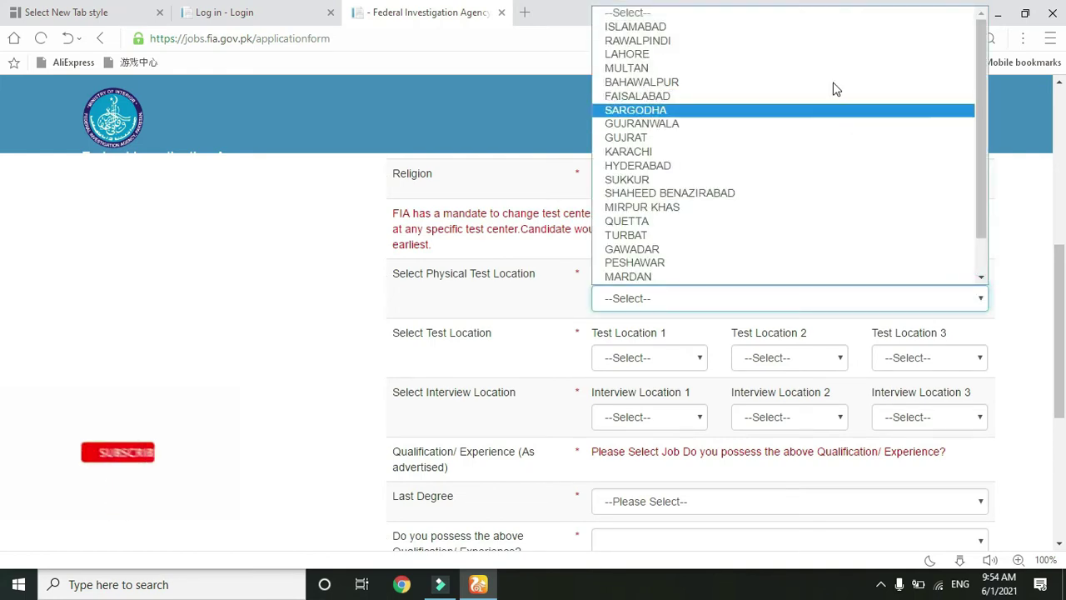
click(829, 74)
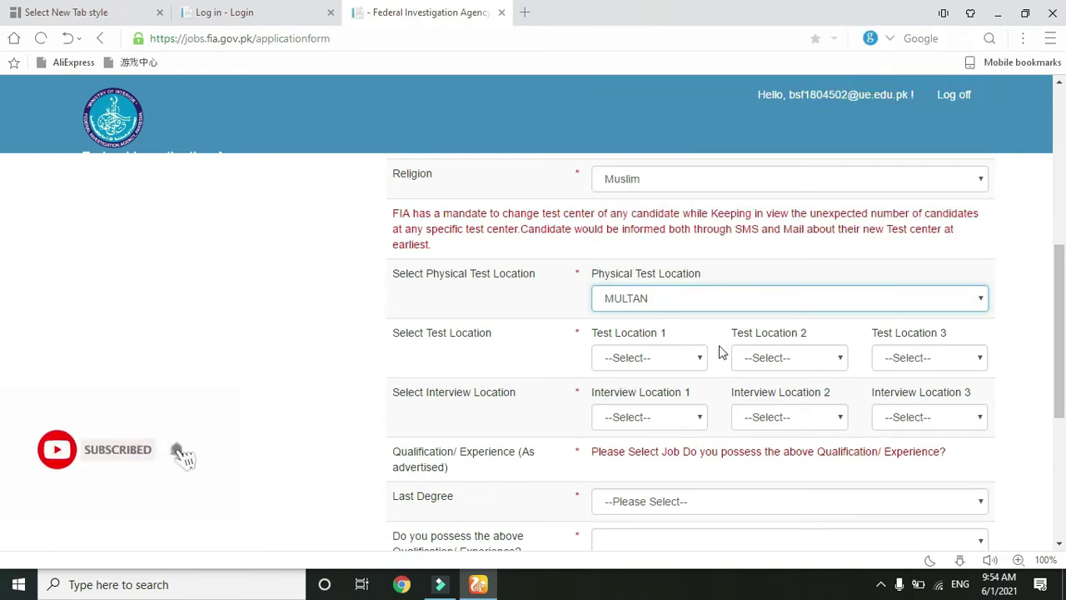
click(691, 358)
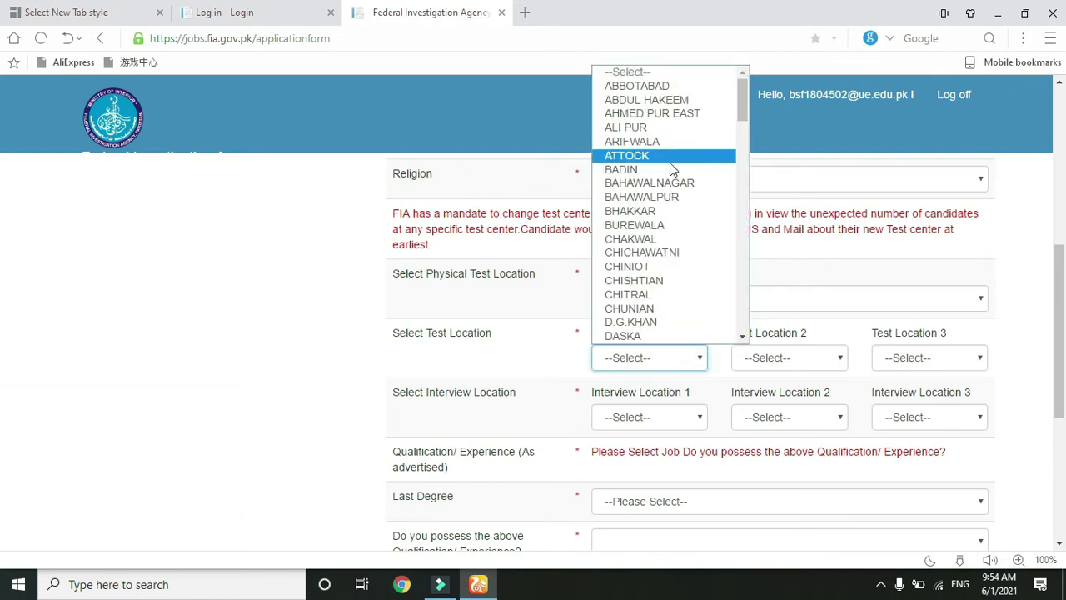
text(mu)
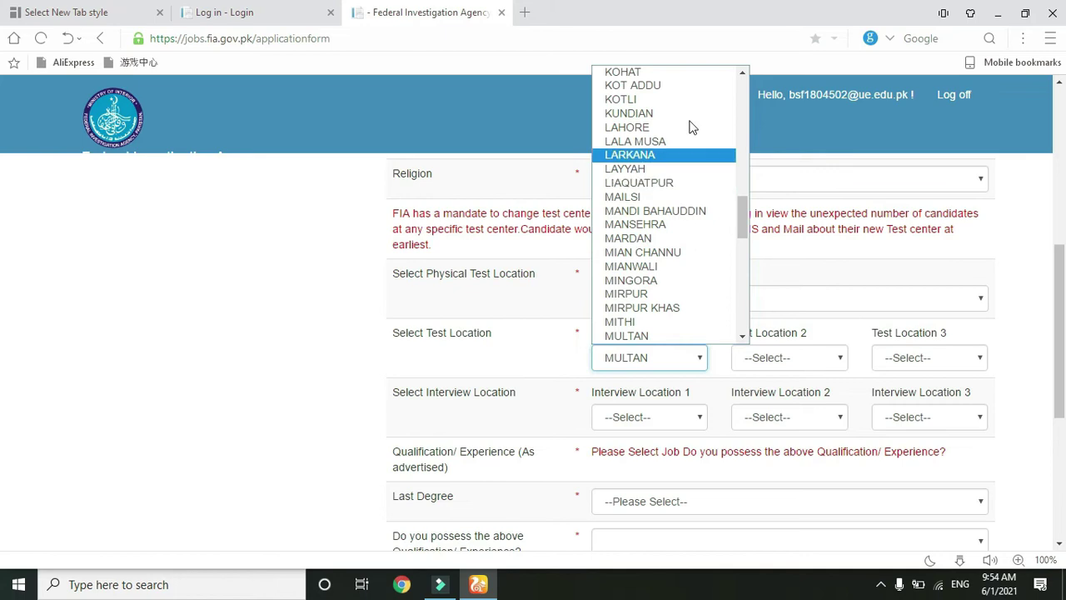
click(679, 338)
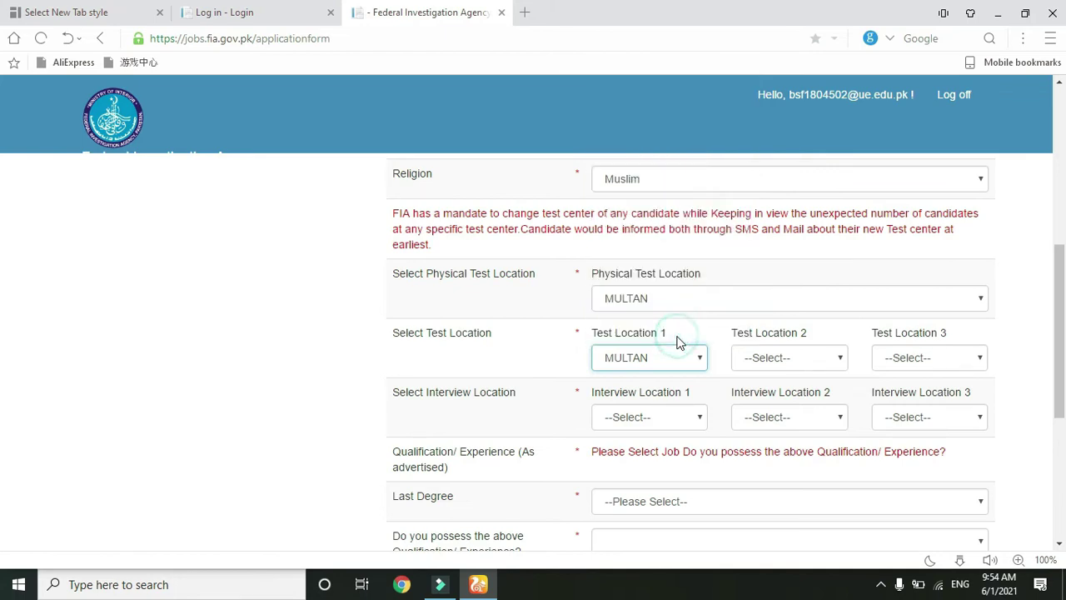
click(800, 368)
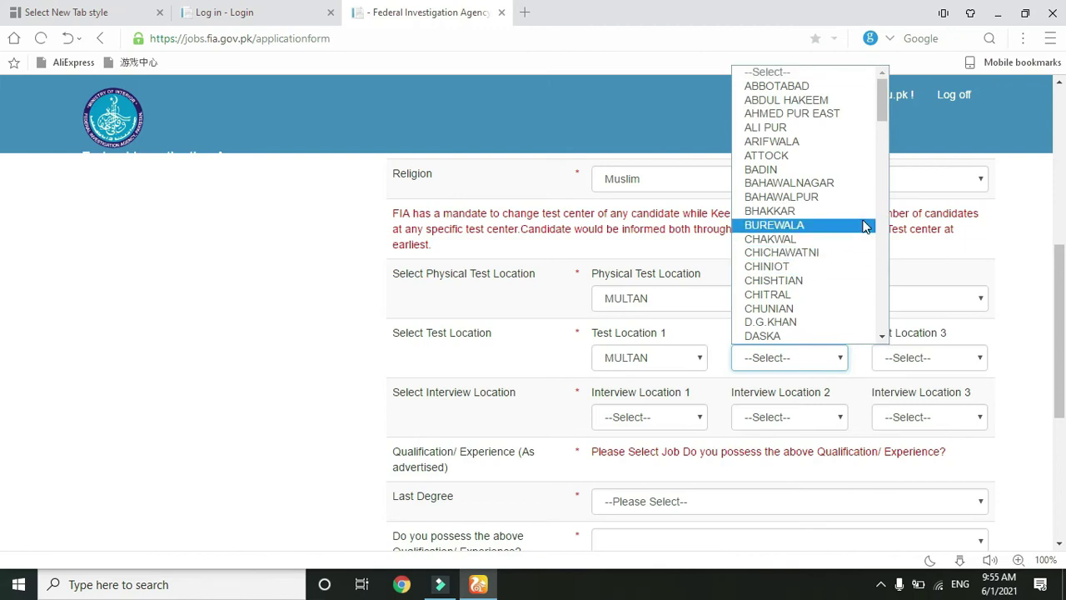
text(mu)
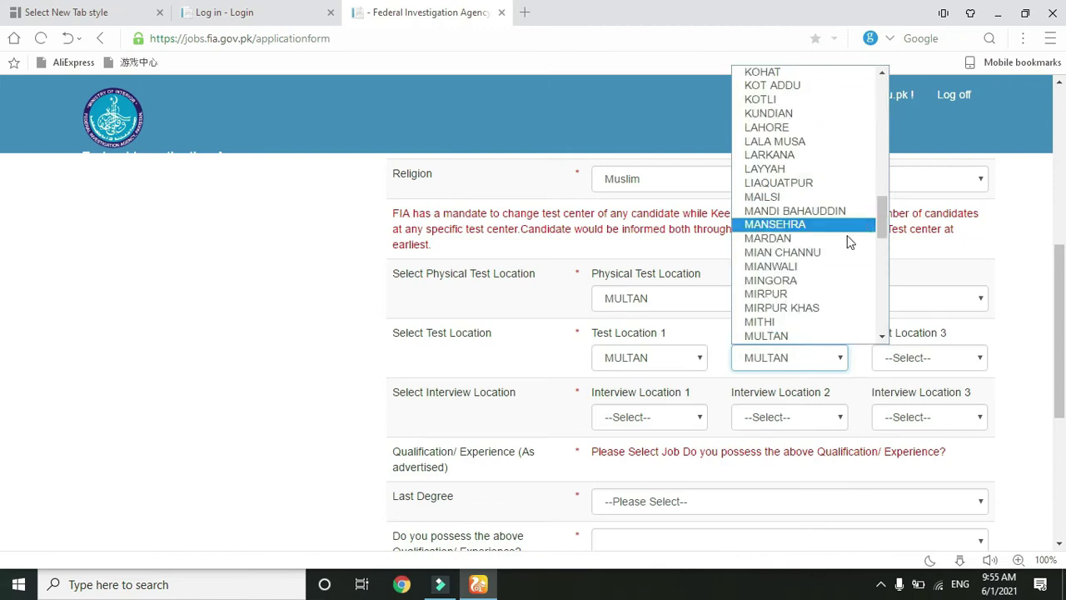
click(807, 336)
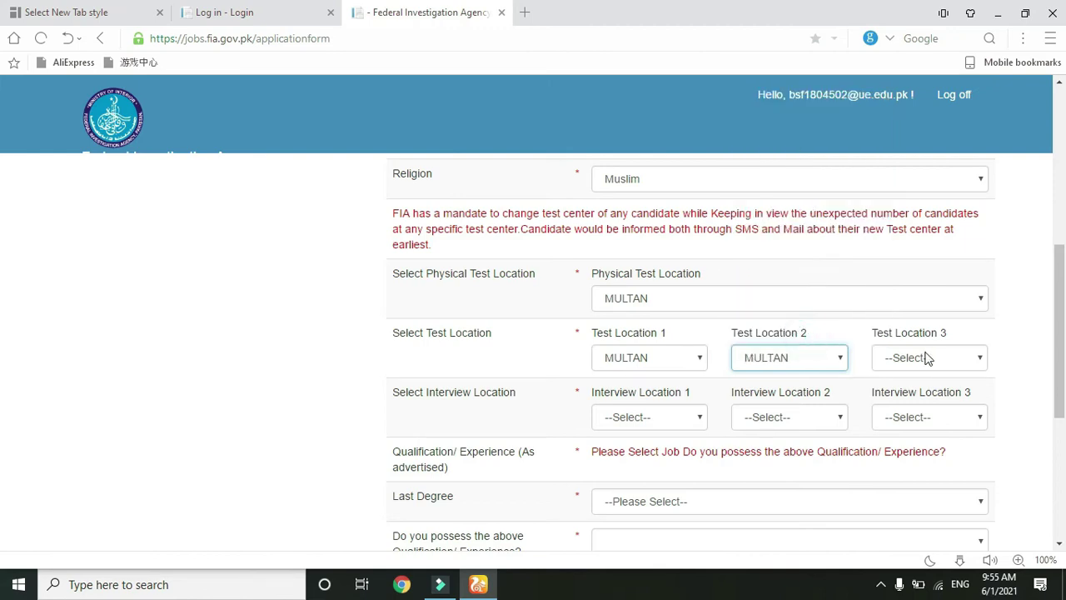
click(925, 357)
text(m)
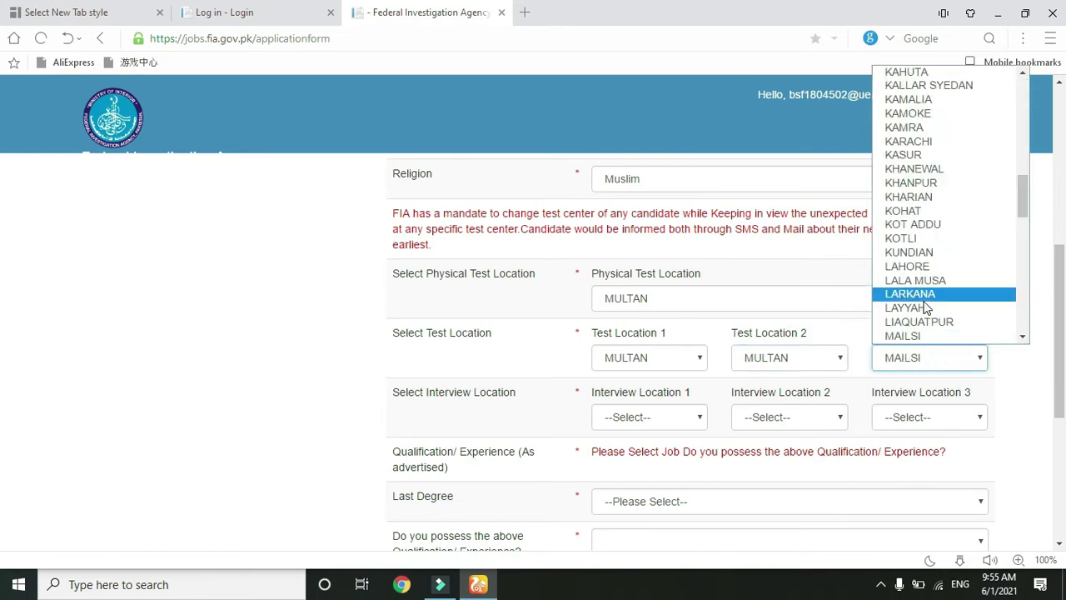
text(u)
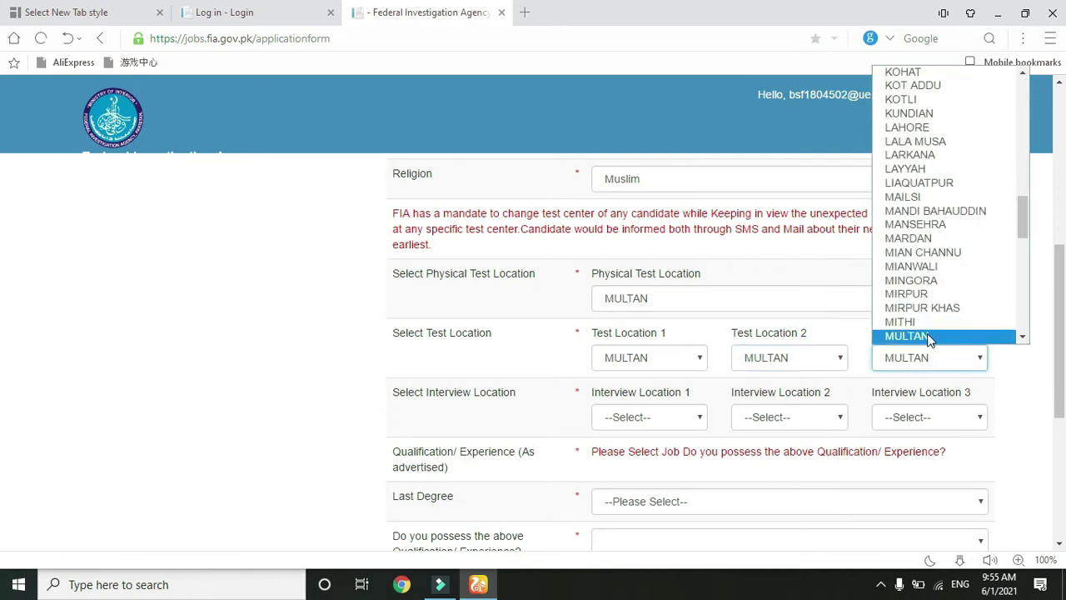
click(929, 337)
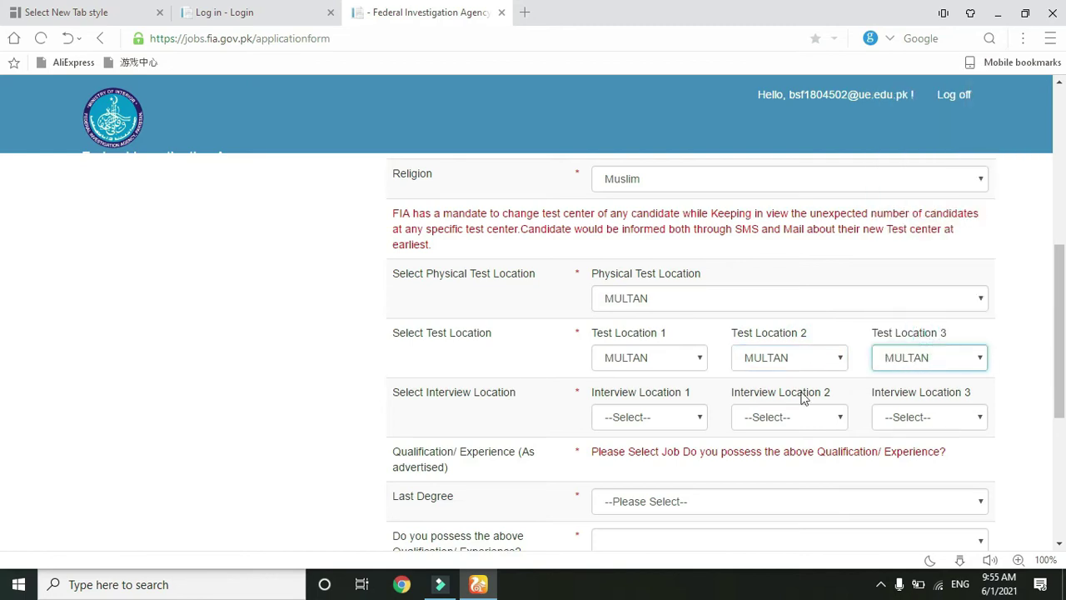
- Choose MULTAN for Interview Locations 1, 2 and 3
click(679, 417)
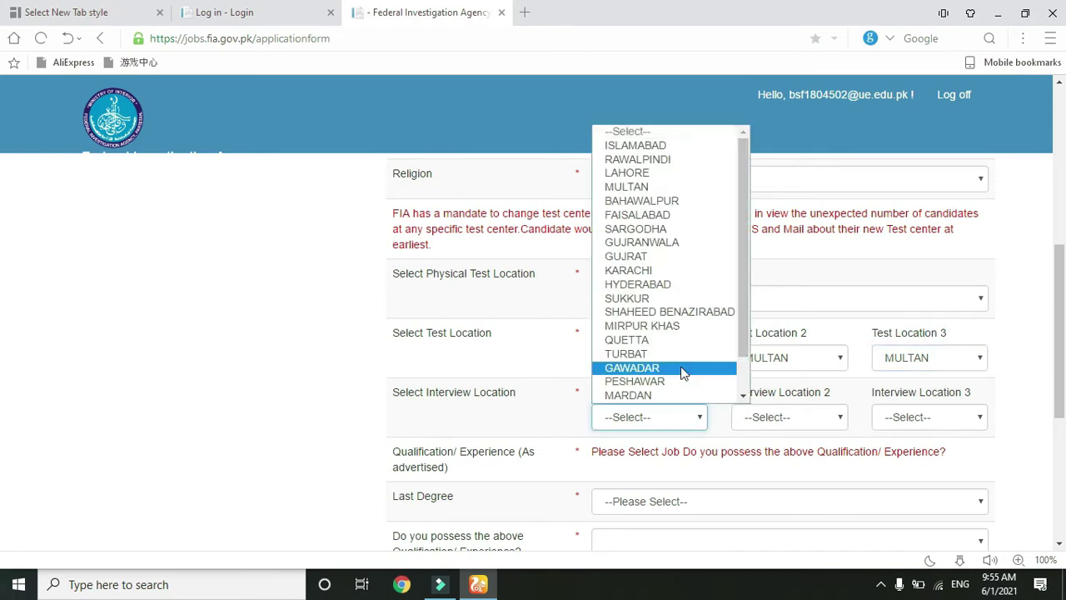
key(Down)
key(Down)
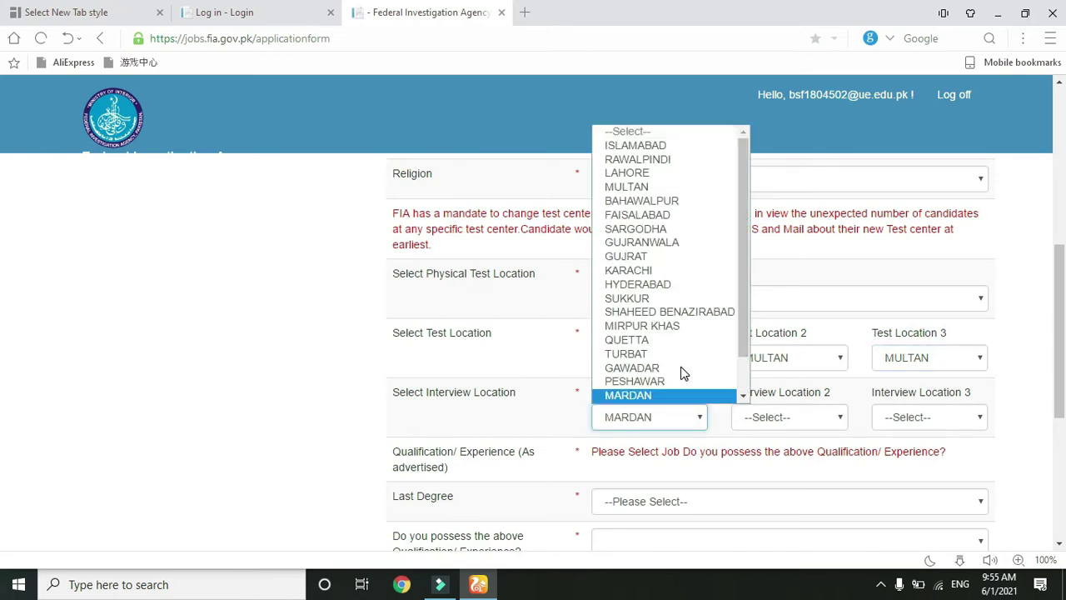
key(l)
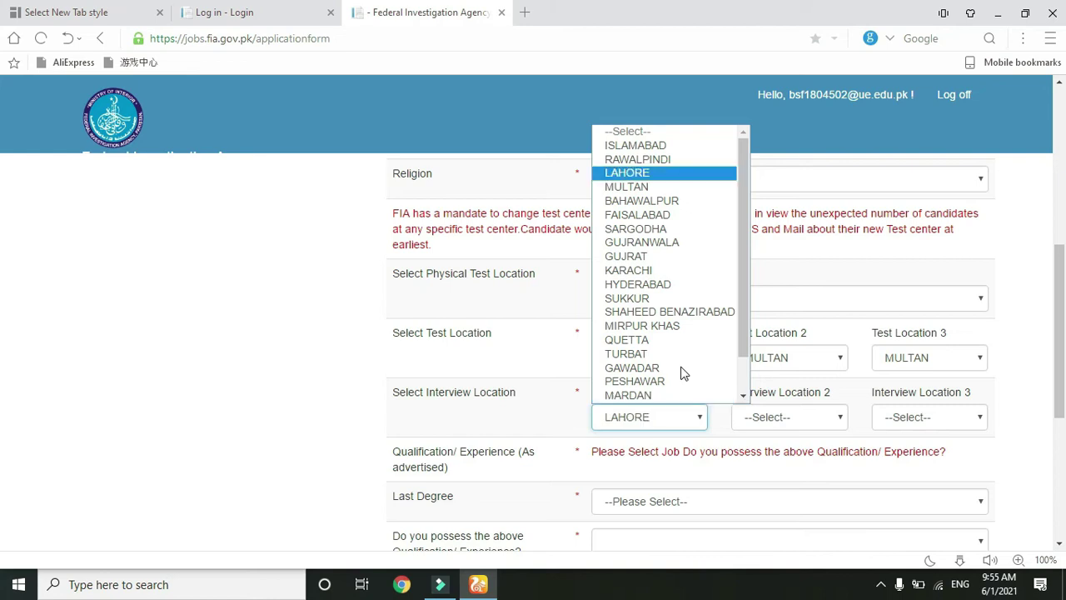
click(680, 185)
click(814, 419)
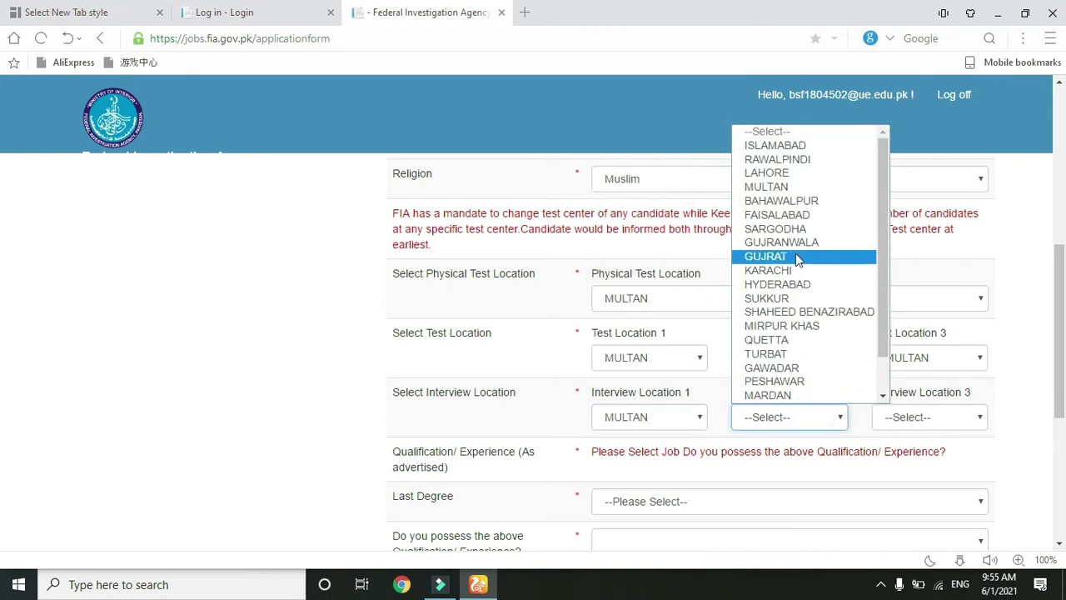
click(795, 186)
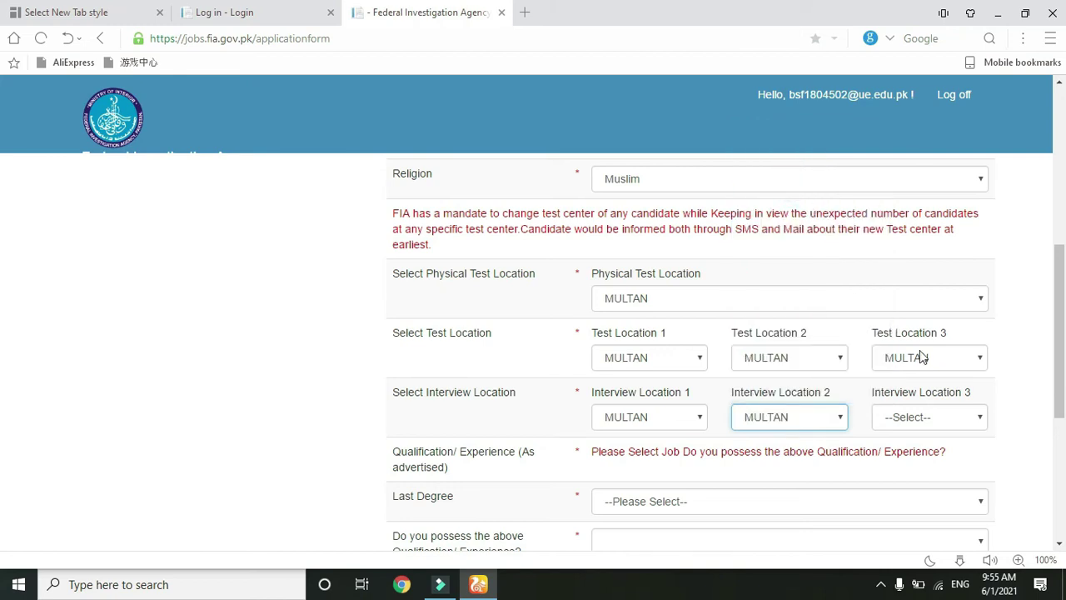
click(944, 419)
click(944, 419)
click(943, 419)
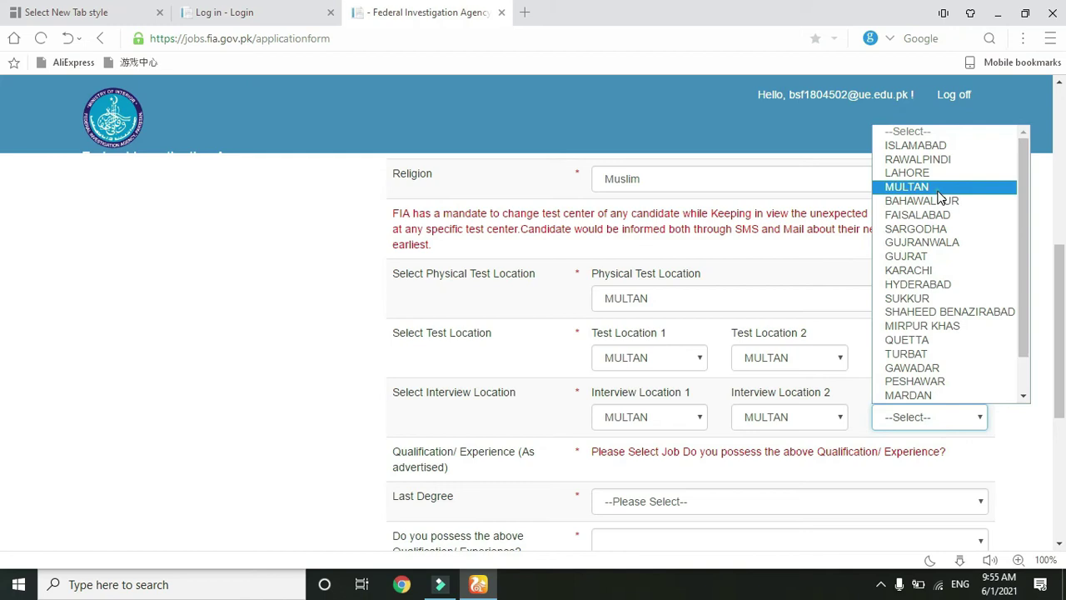
click(940, 187)
- Pick Graduation Degree as last degree, answer Yes to the qualification question, and dismiss the calendar
scroll(1, 358, down, 1)
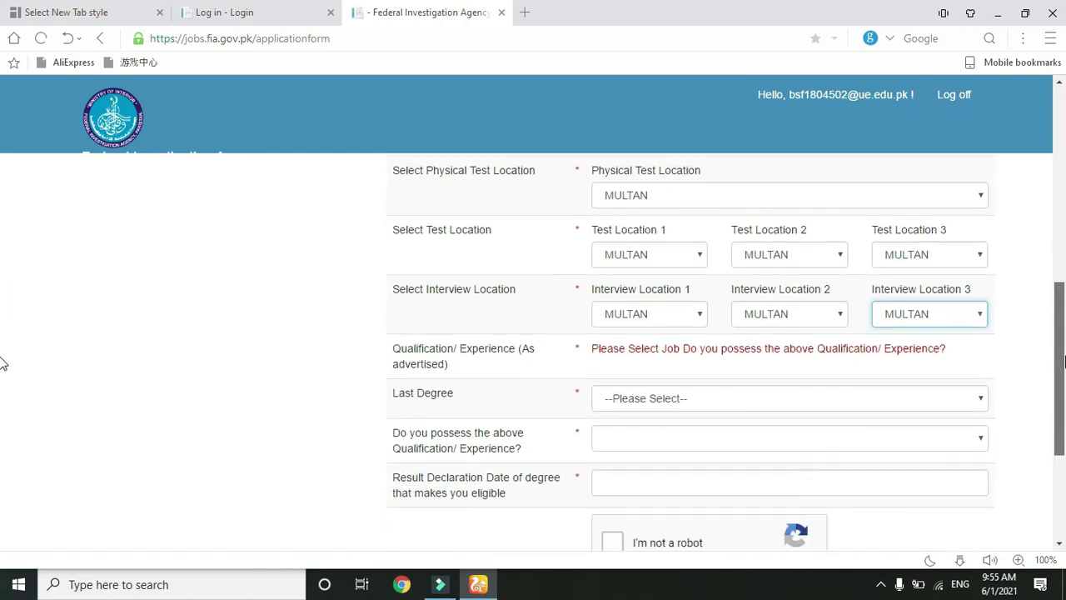
scroll(2, 358, down, 2)
click(923, 255)
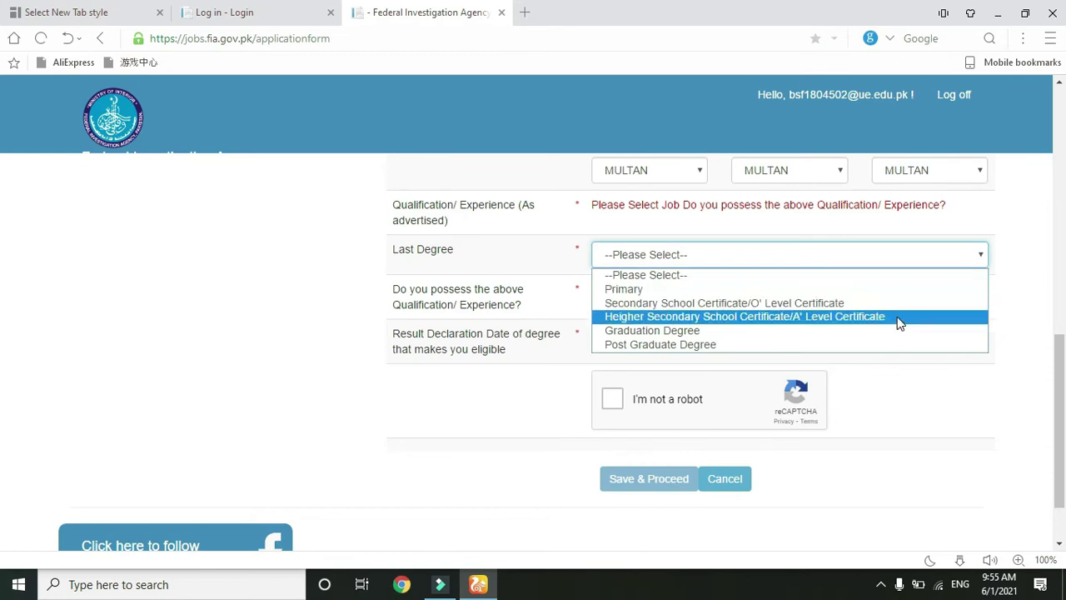
click(898, 332)
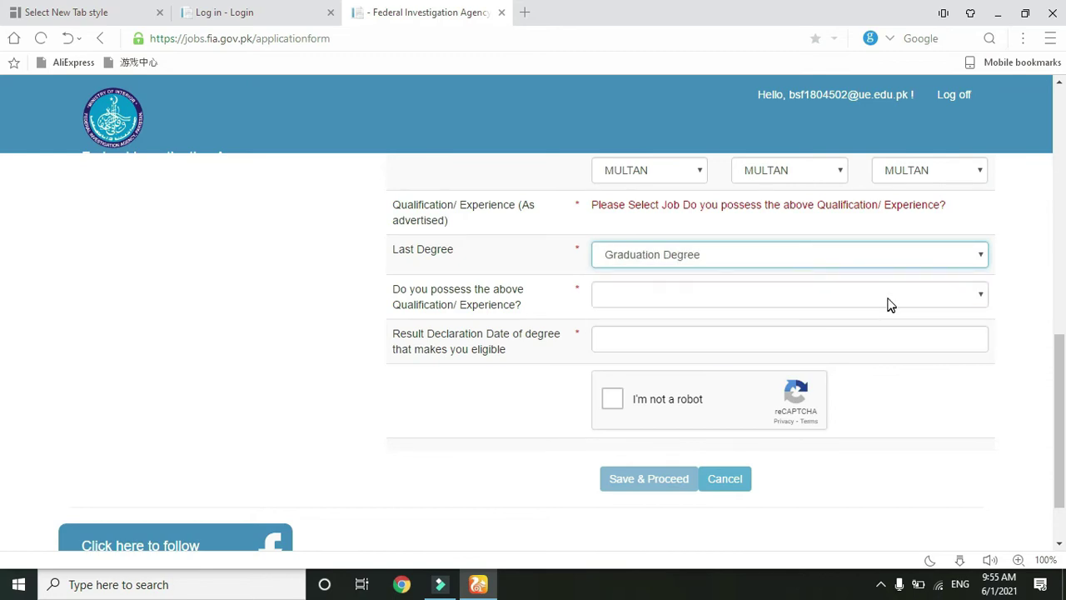
click(888, 299)
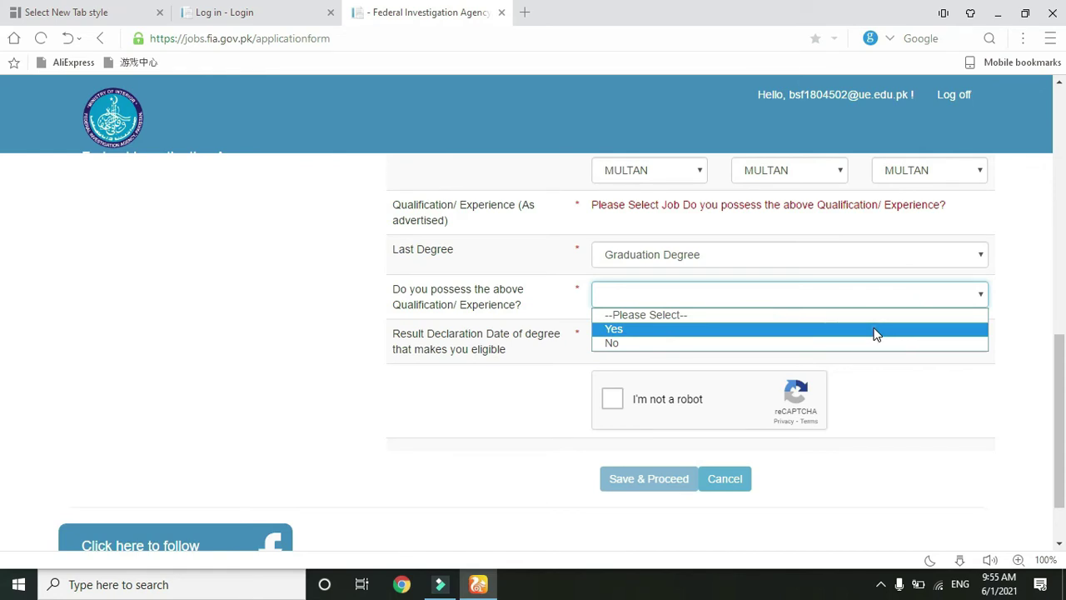
click(876, 332)
click(868, 339)
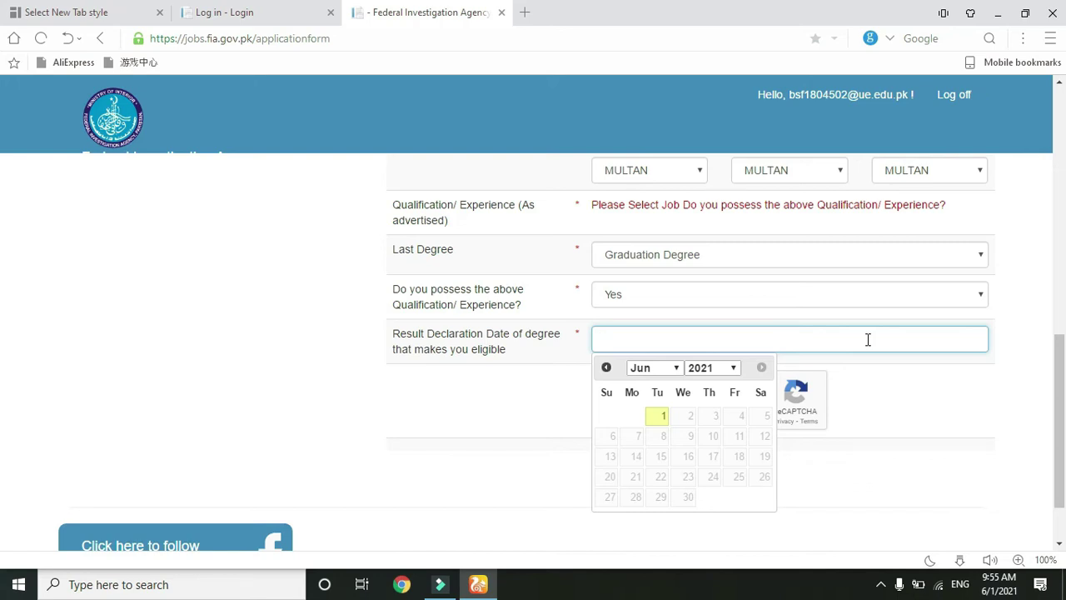
click(489, 473)
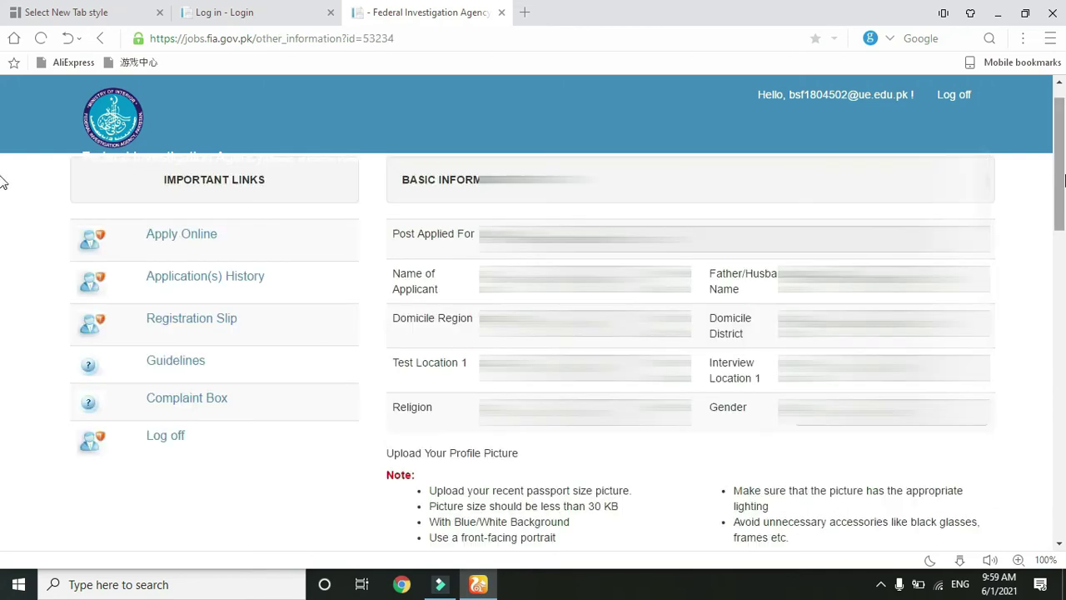
- Scroll the other-information page down to the profile picture upload and contact details fields
scroll(3, 167, down, 3)
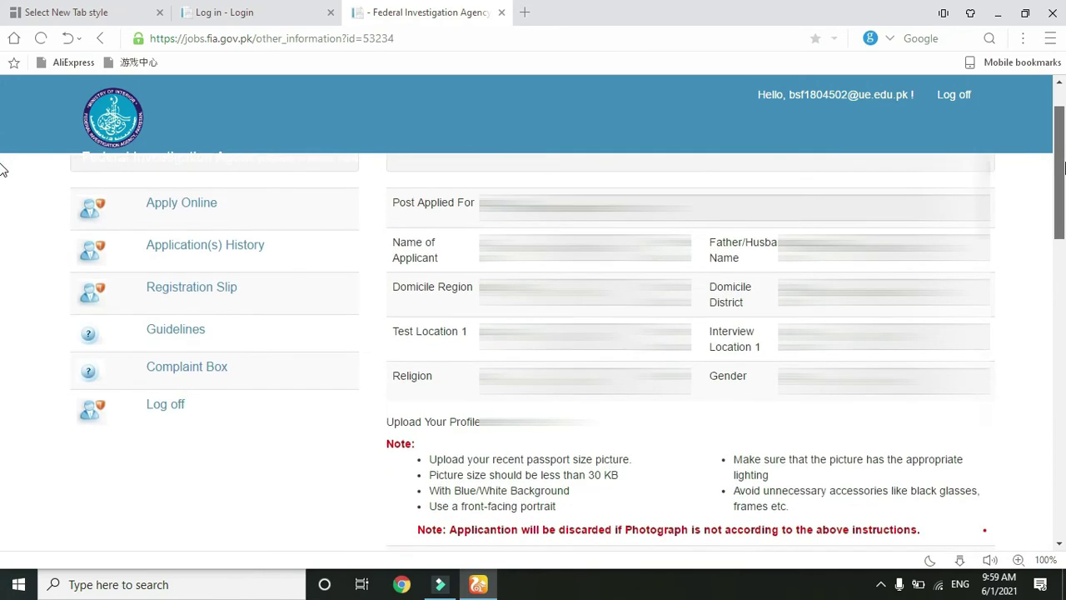
scroll(3, 195, down, 2)
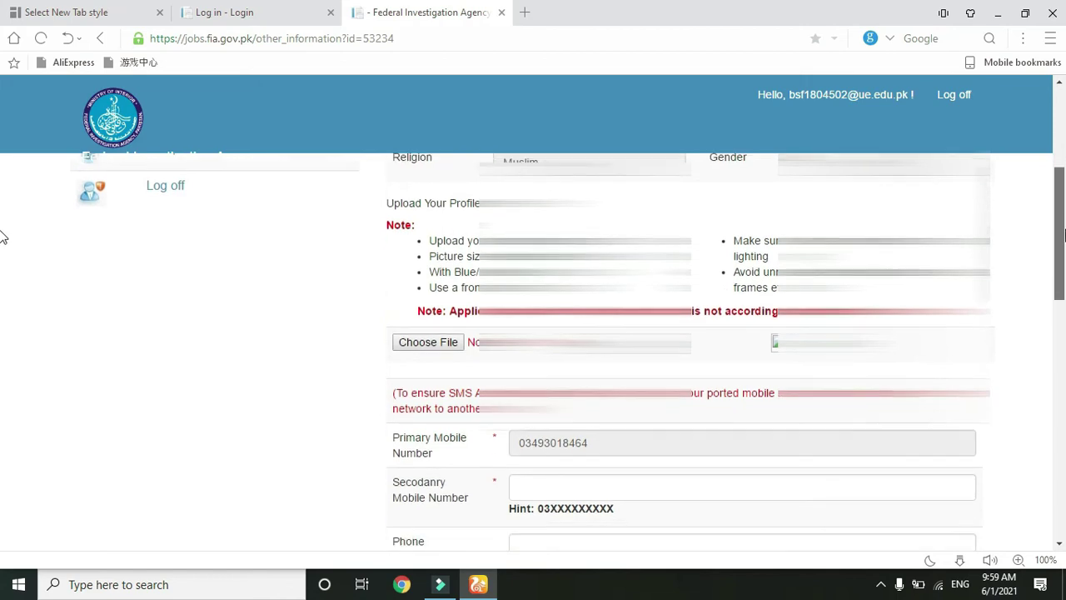
scroll(2, 185, up, 3)
scroll(2, 166, down, 1)
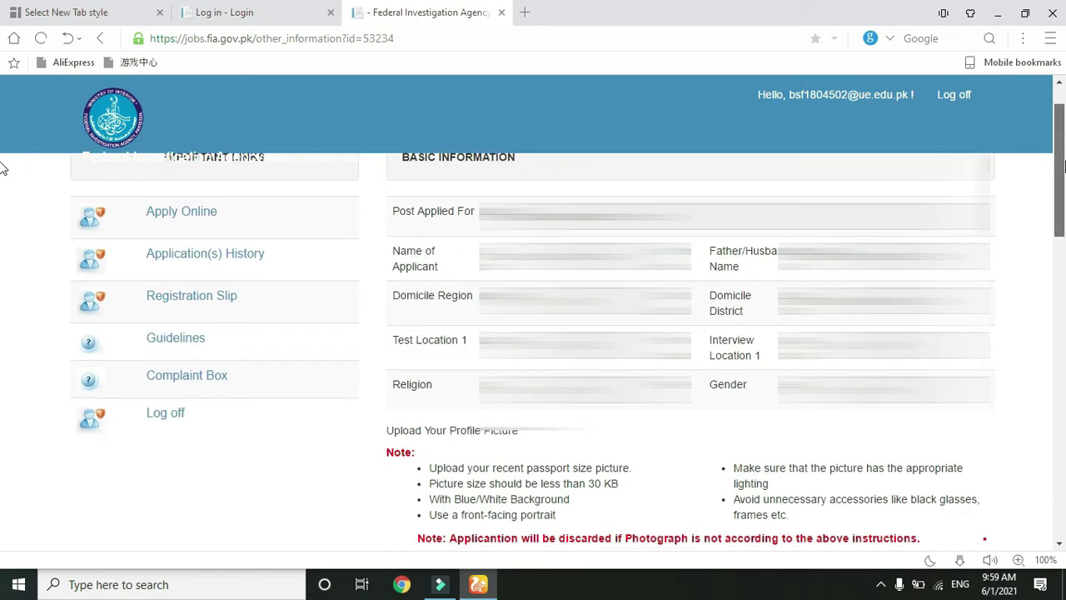
scroll(3, 194, down, 5)
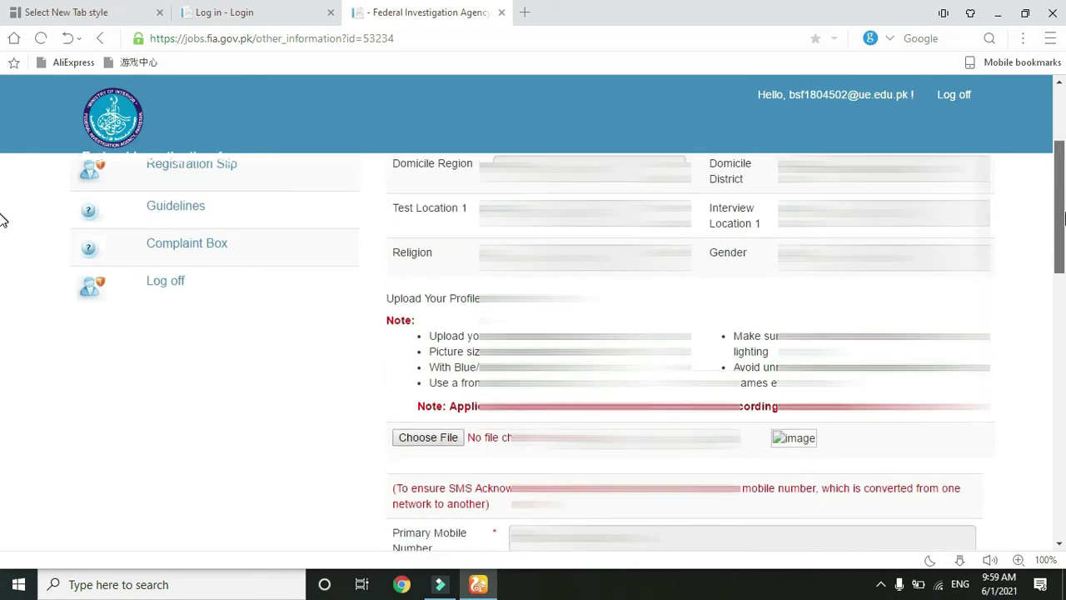
scroll(2, 250, down, 3)
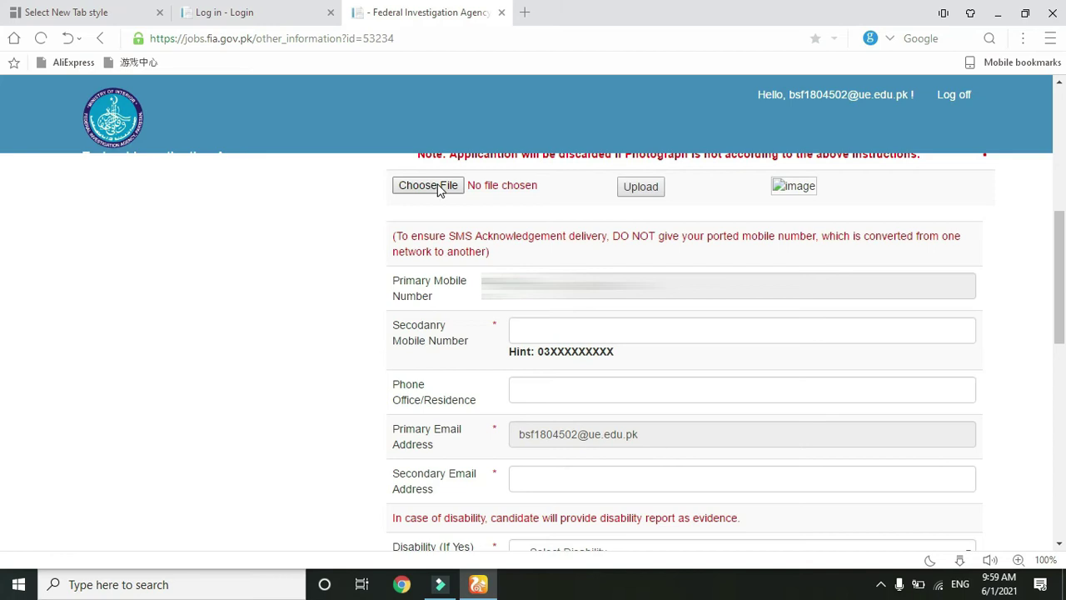
- Move through the Secondary Mobile, Office/Residence Phone and Secondary Email fields
scroll(1, 268, up, 1)
scroll(2, 270, down, 1)
click(600, 329)
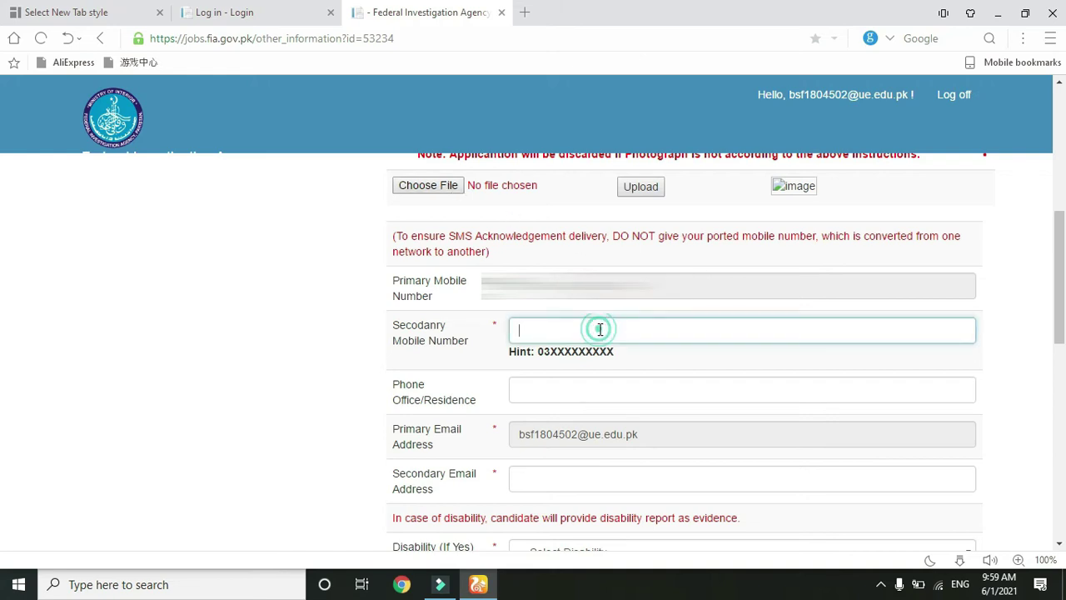
click(583, 384)
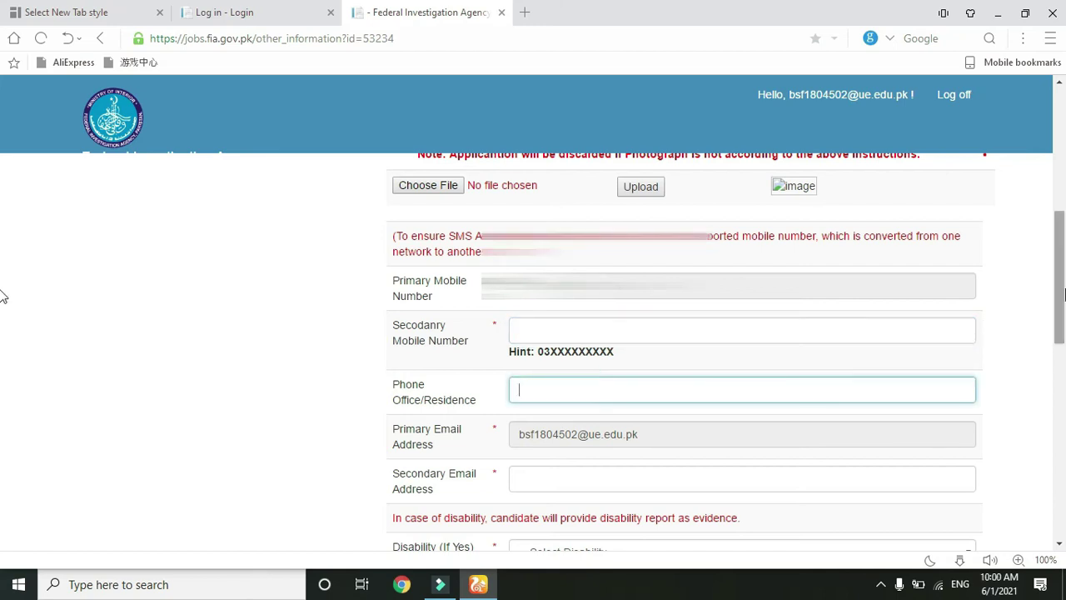
scroll(2, 313, down, 1)
scroll(2, 312, down, 3)
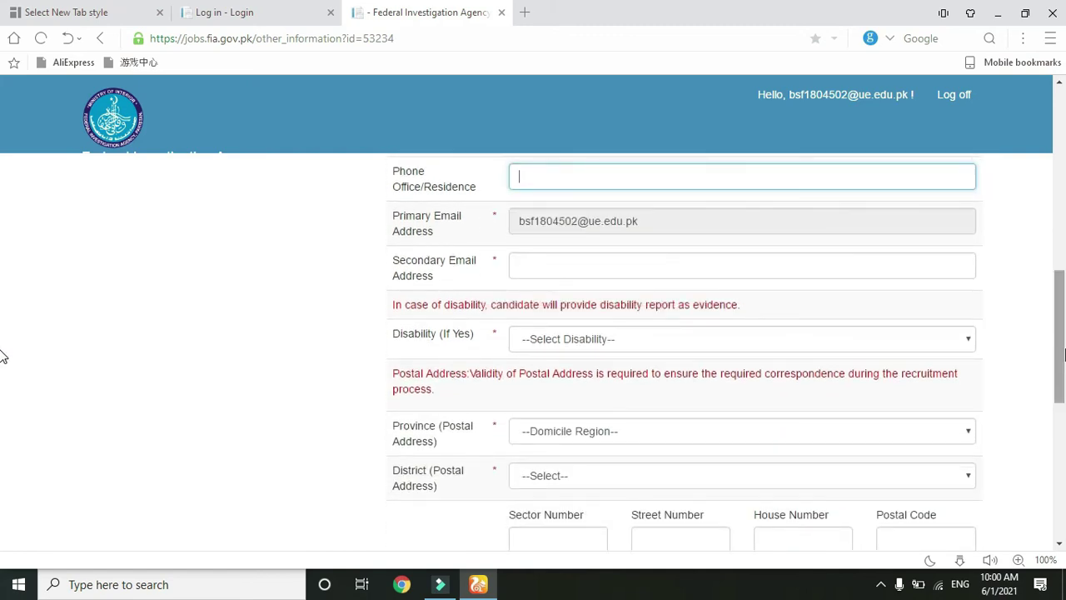
click(738, 264)
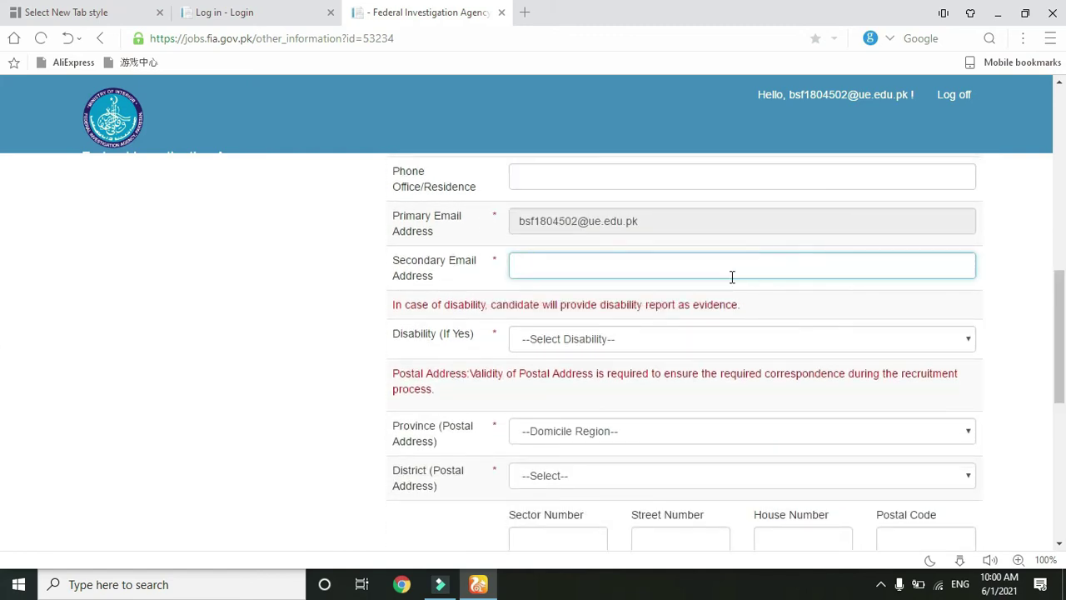
key(shift+Tab)
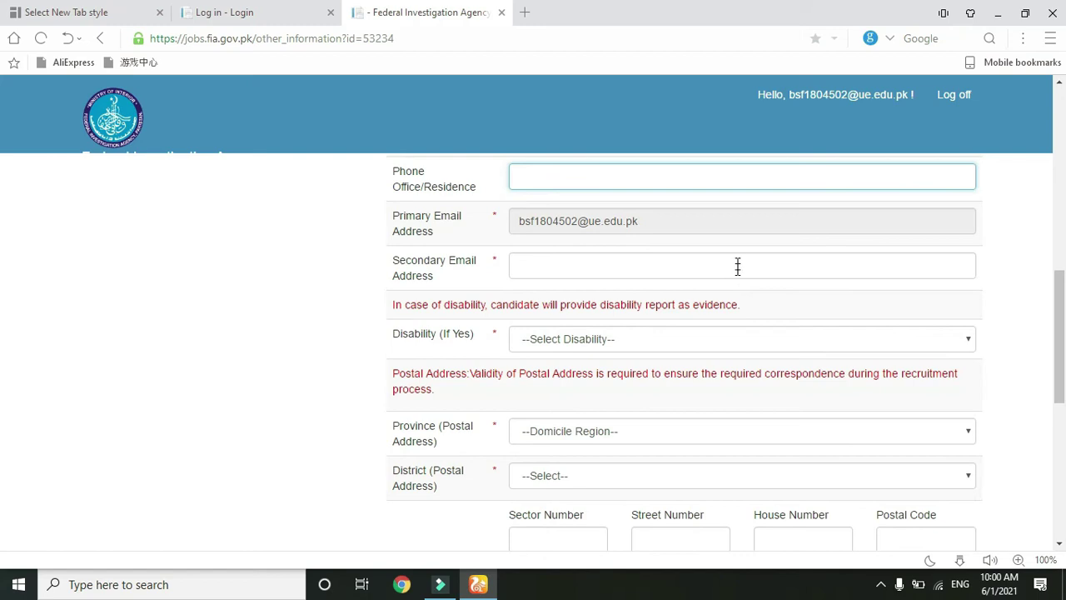
click(737, 262)
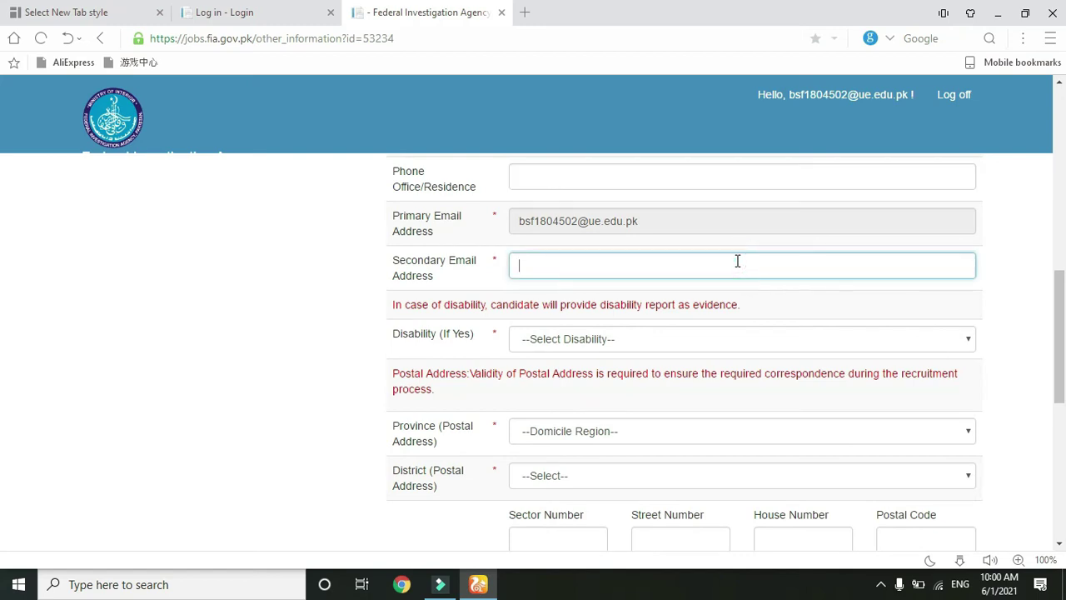
- Choose Not Disabled in the Disability (If Yes) dropdown
click(738, 340)
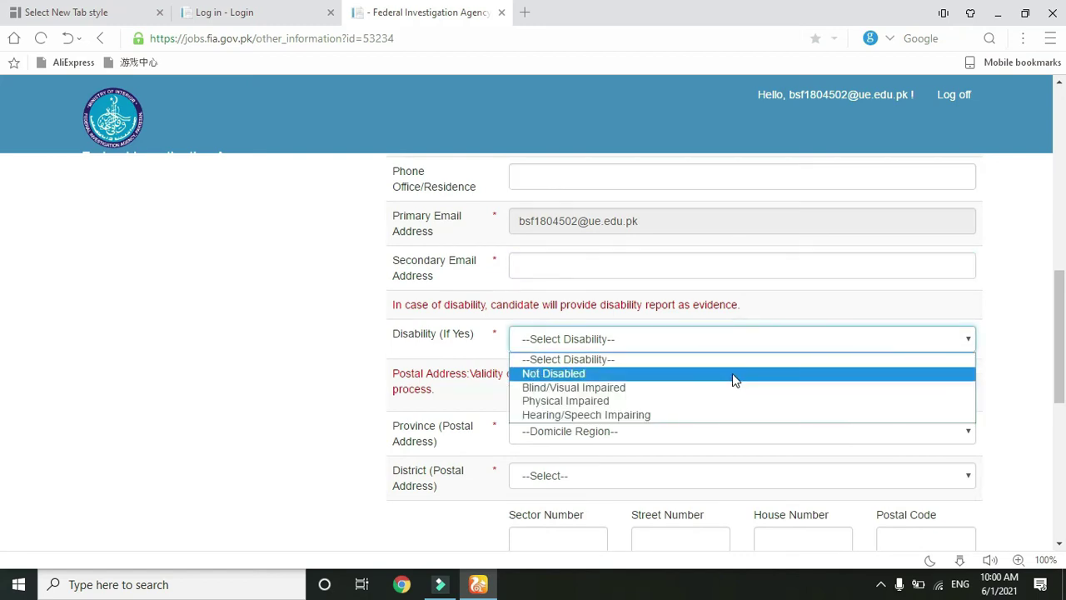
click(732, 373)
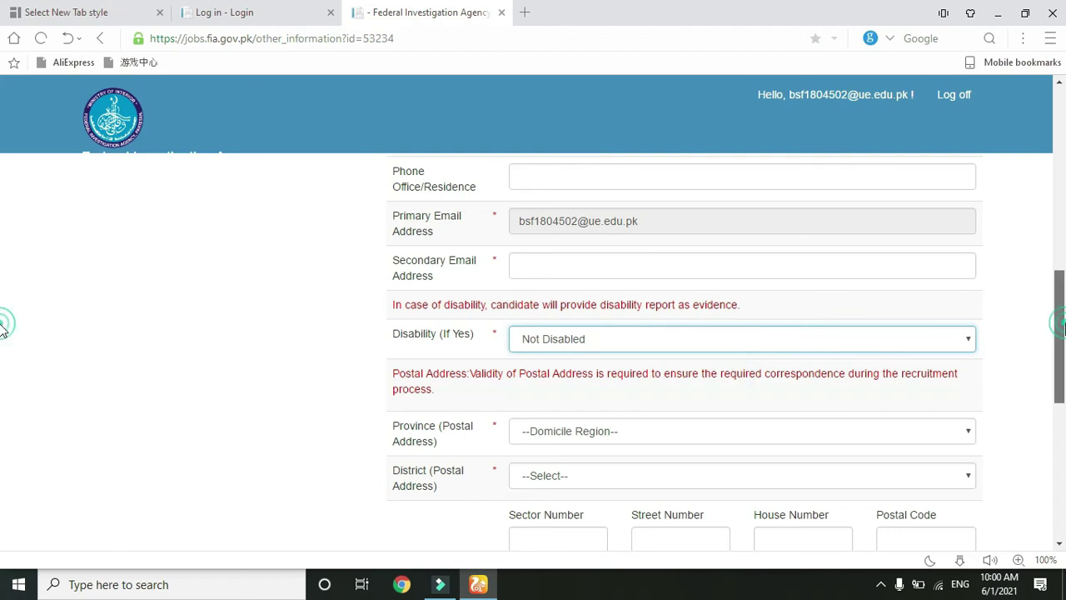
scroll(2, 329, down, 3)
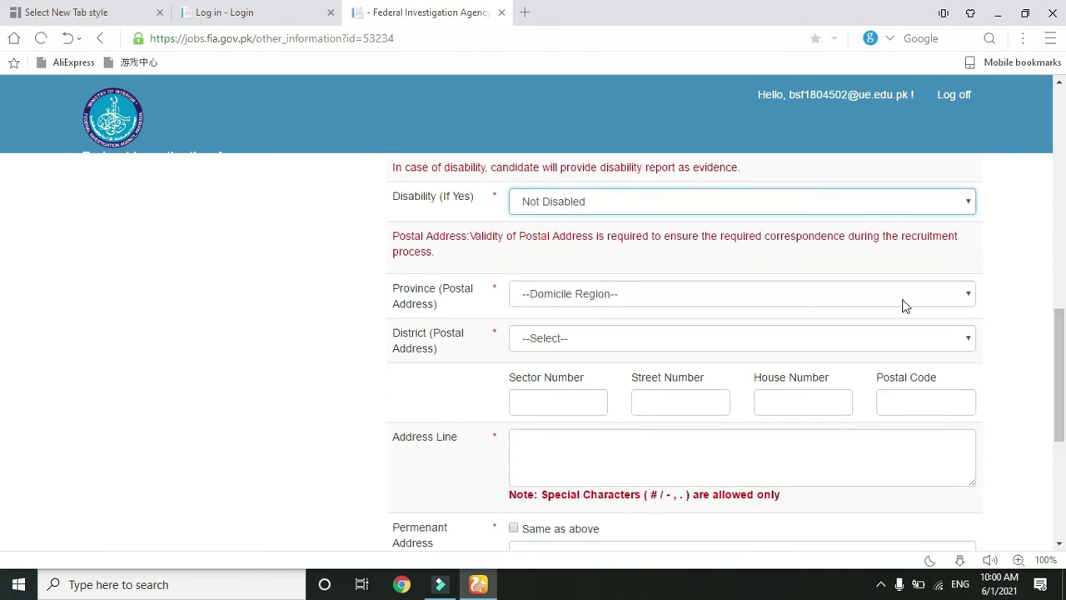
- Set the postal province to Punjab and mark the applicant as Not Disabled
click(902, 300)
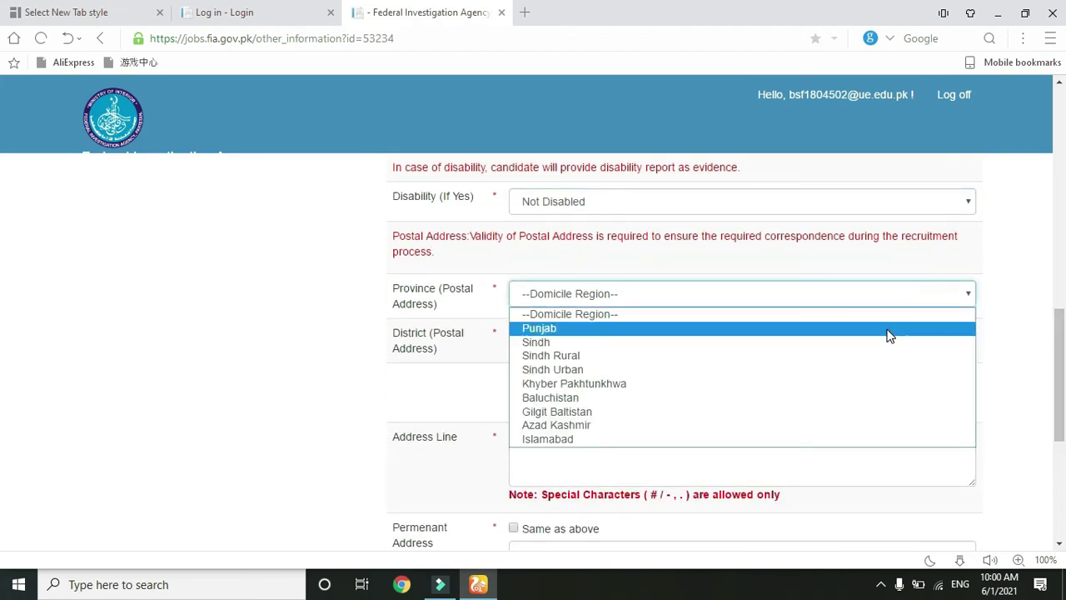
click(888, 330)
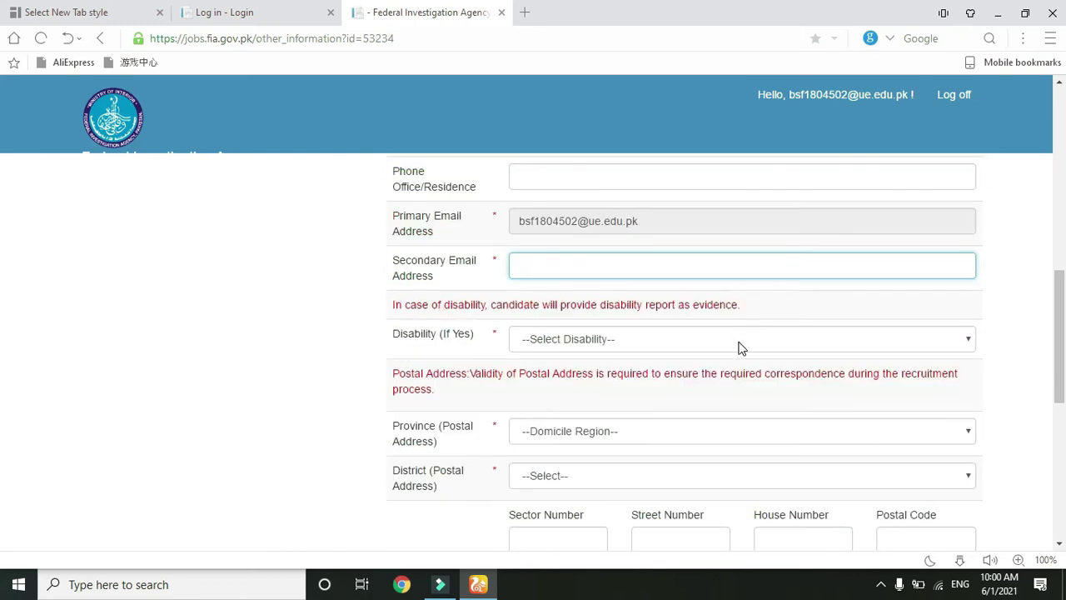
click(738, 344)
click(732, 374)
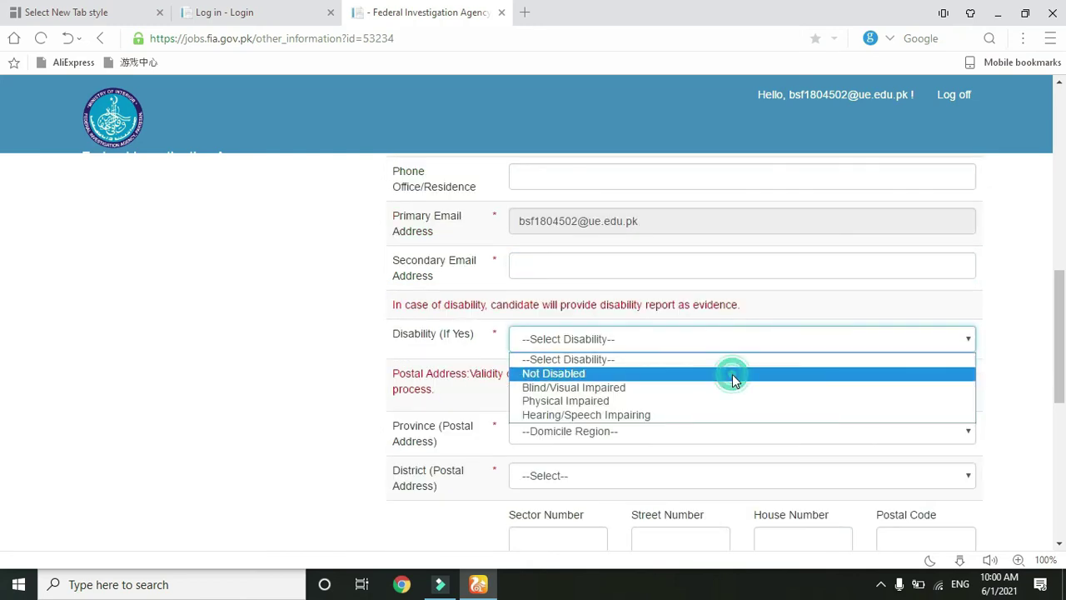
scroll(5, 352, down, 3)
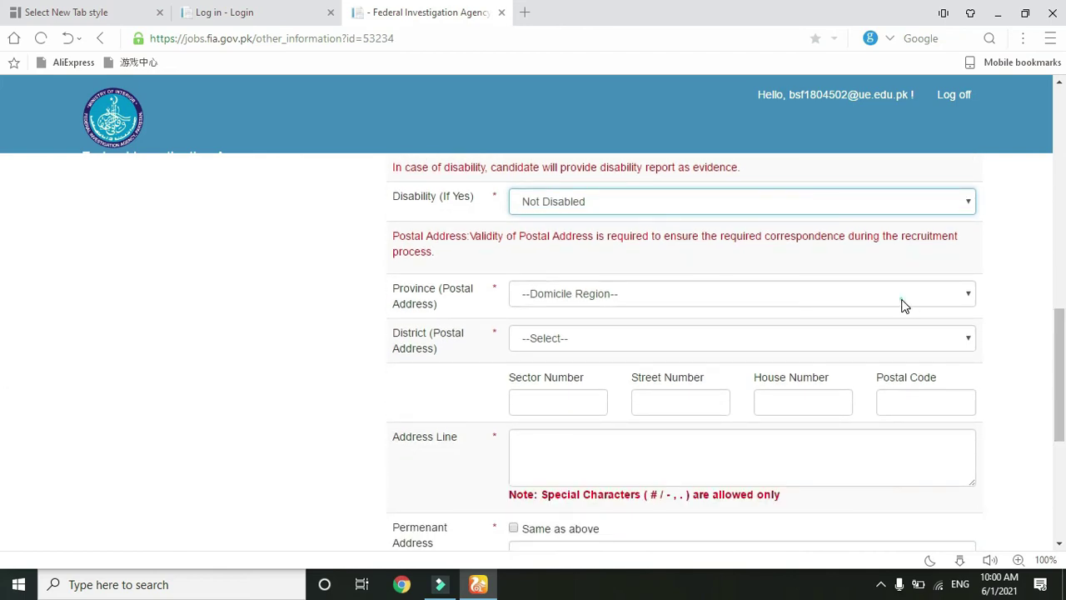
- Select Punjab as postal province and Dera Ghazi Khan as postal district
click(902, 300)
click(890, 332)
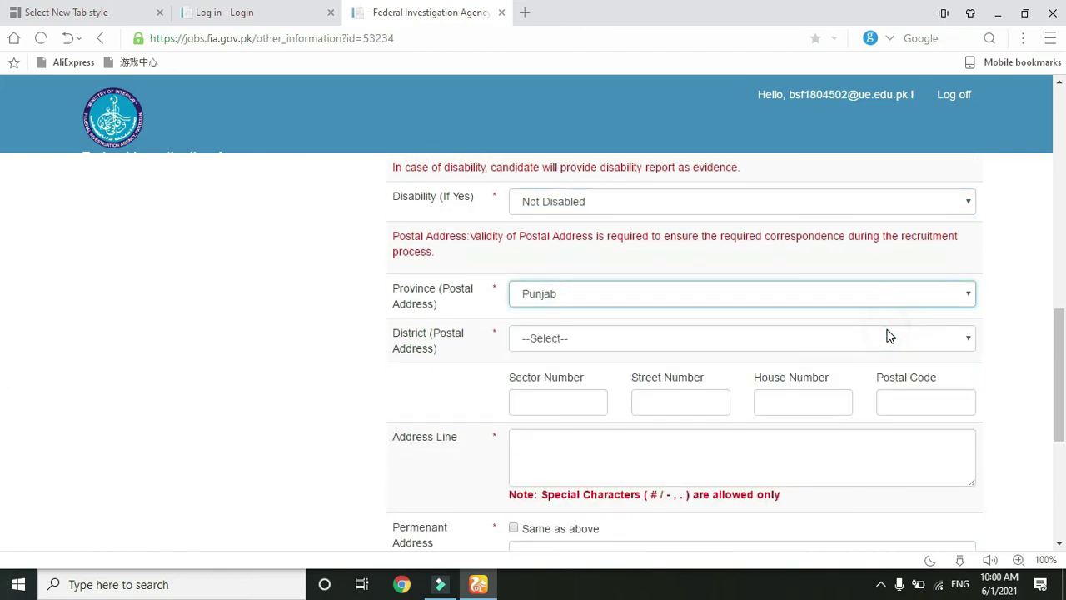
click(886, 345)
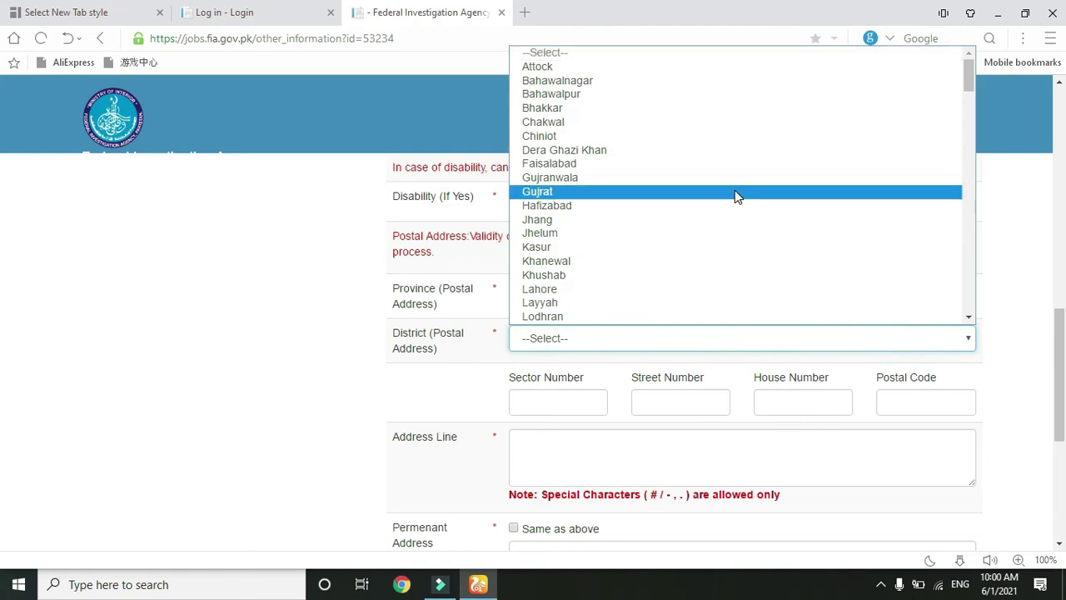
click(725, 151)
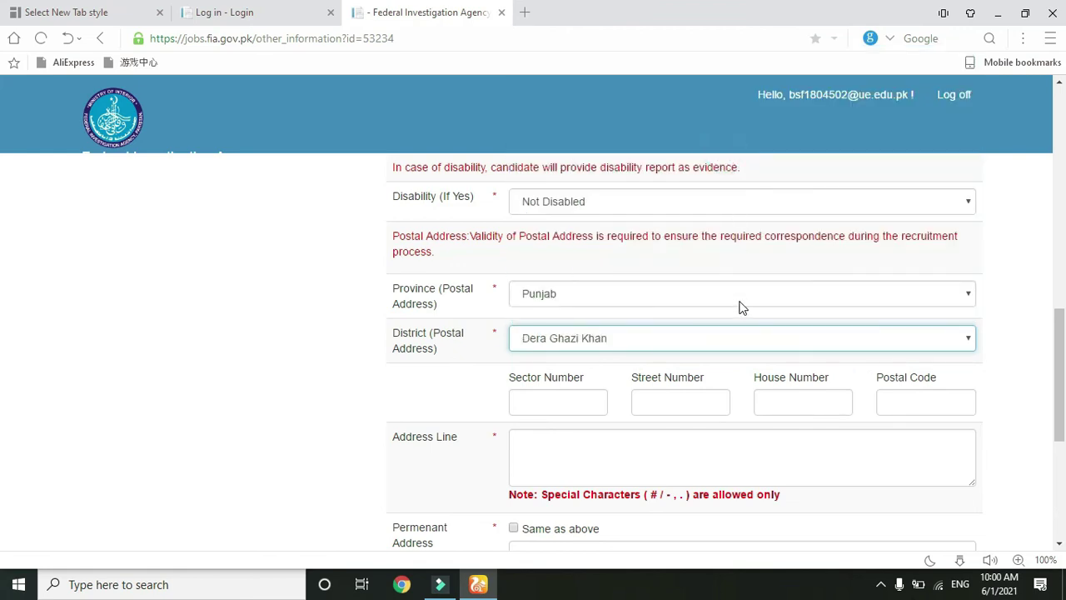
- Fill in the postal address line and the permanent address fields
drag(1058, 321, 1063, 373)
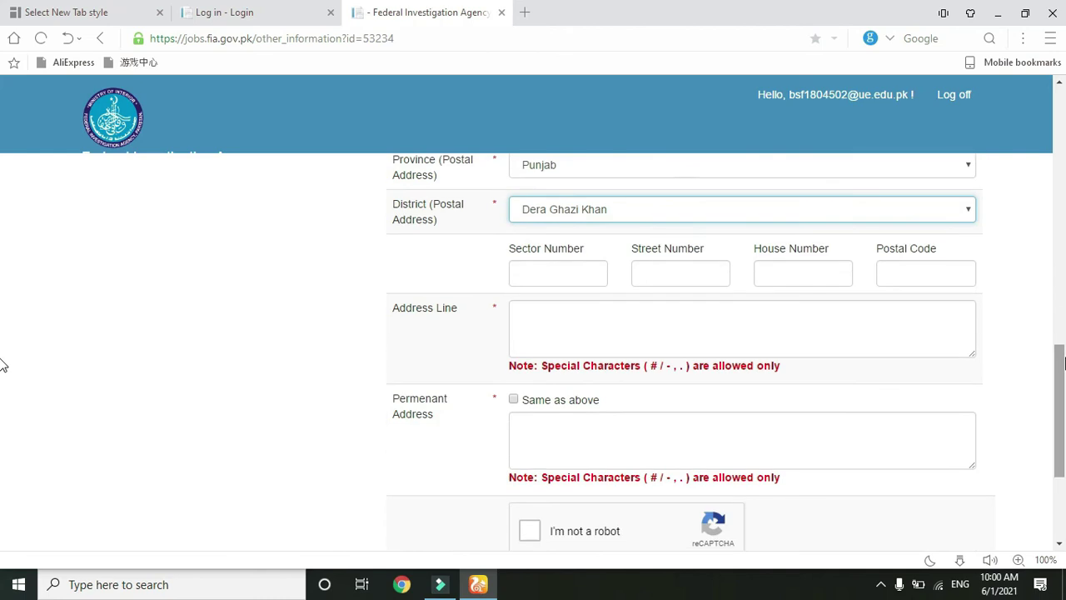
click(784, 311)
click(743, 430)
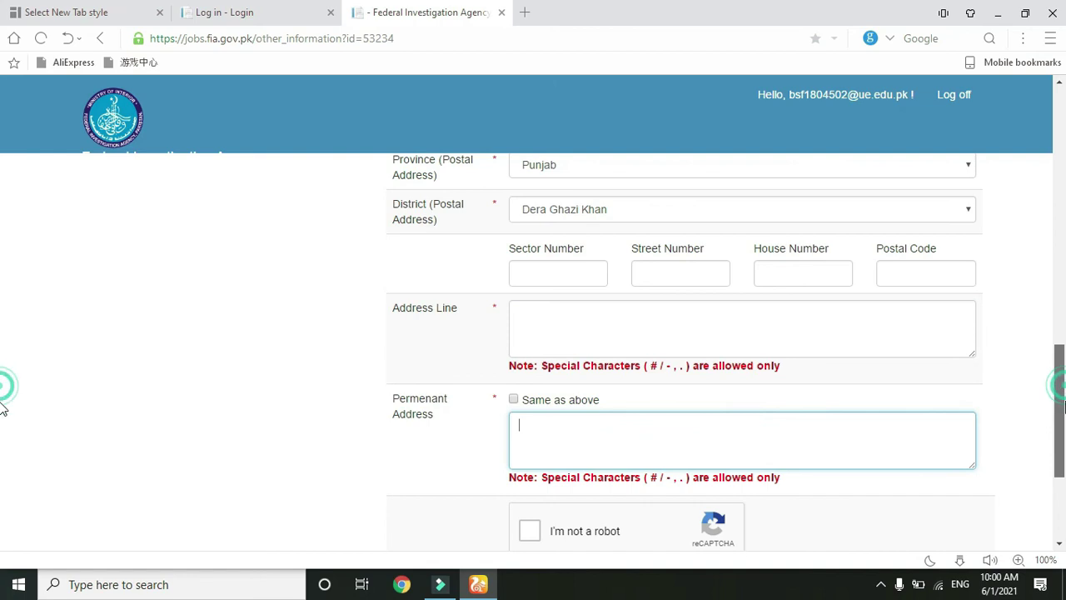
scroll(2, 416, down, 3)
scroll(3, 425, up, 1)
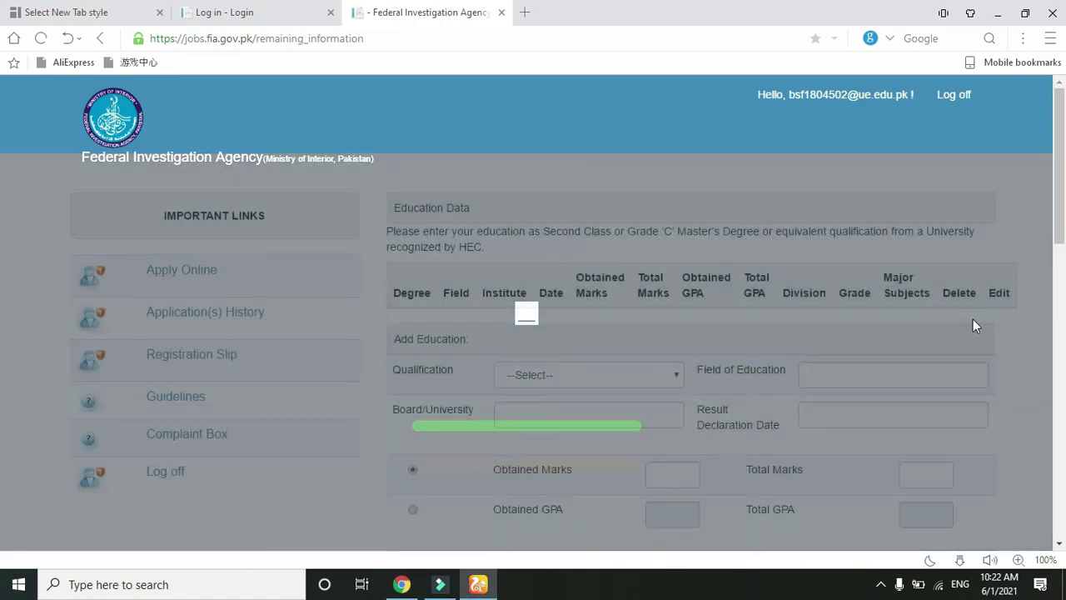
- Choose Graduate qualification and fill field of education, board/university and result declaration date
scroll(3, 186, down, 1)
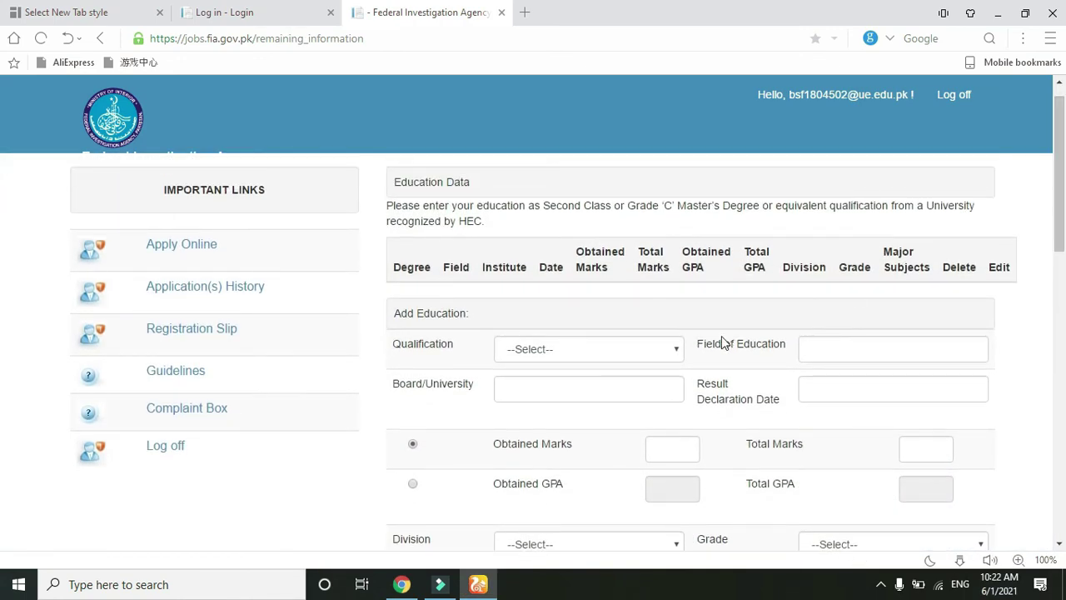
click(657, 351)
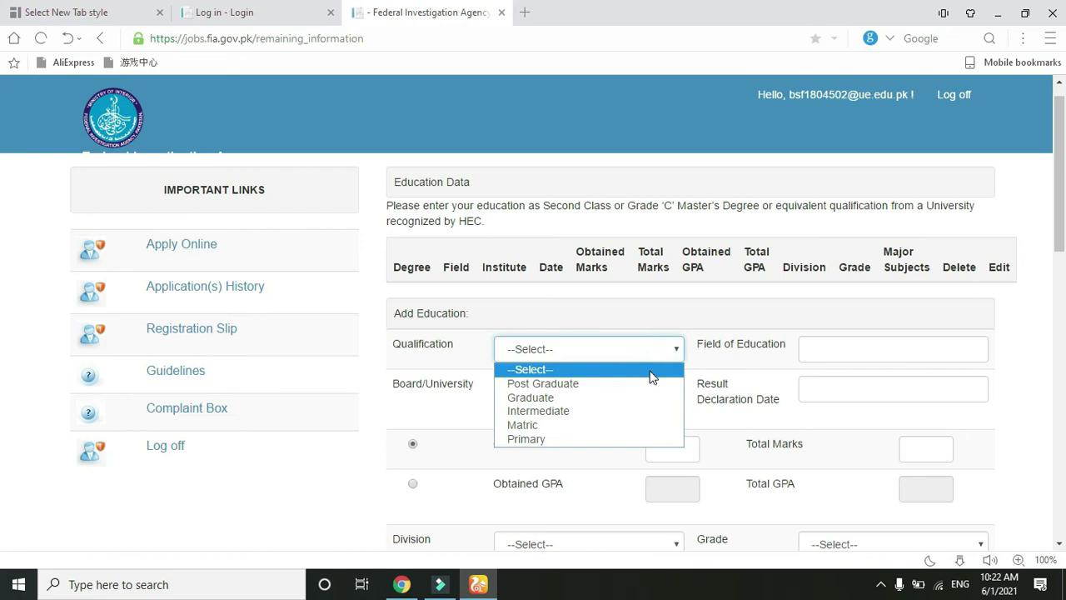
click(649, 398)
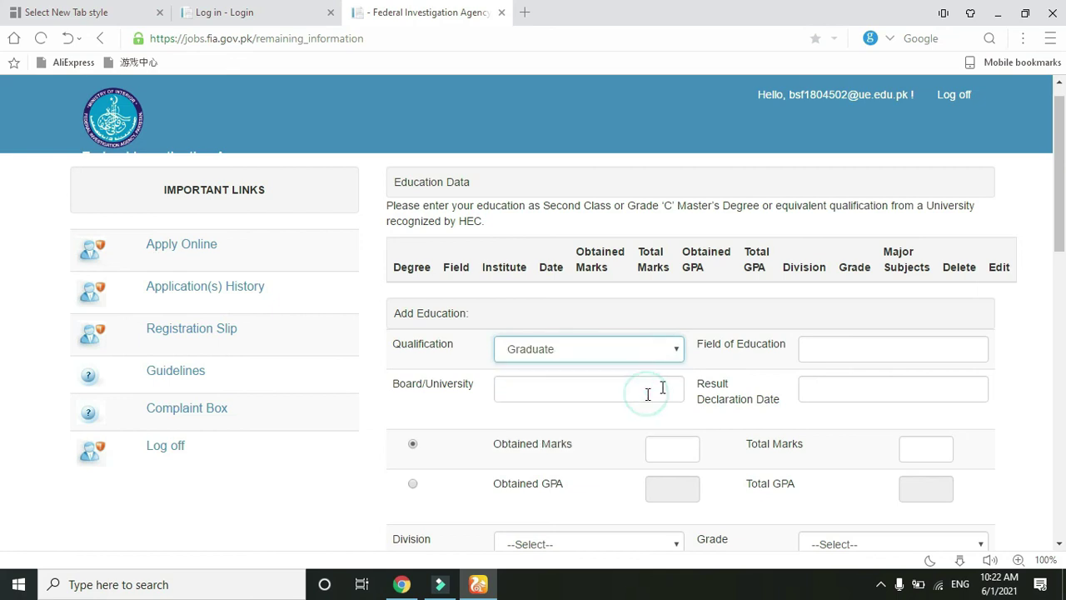
click(857, 354)
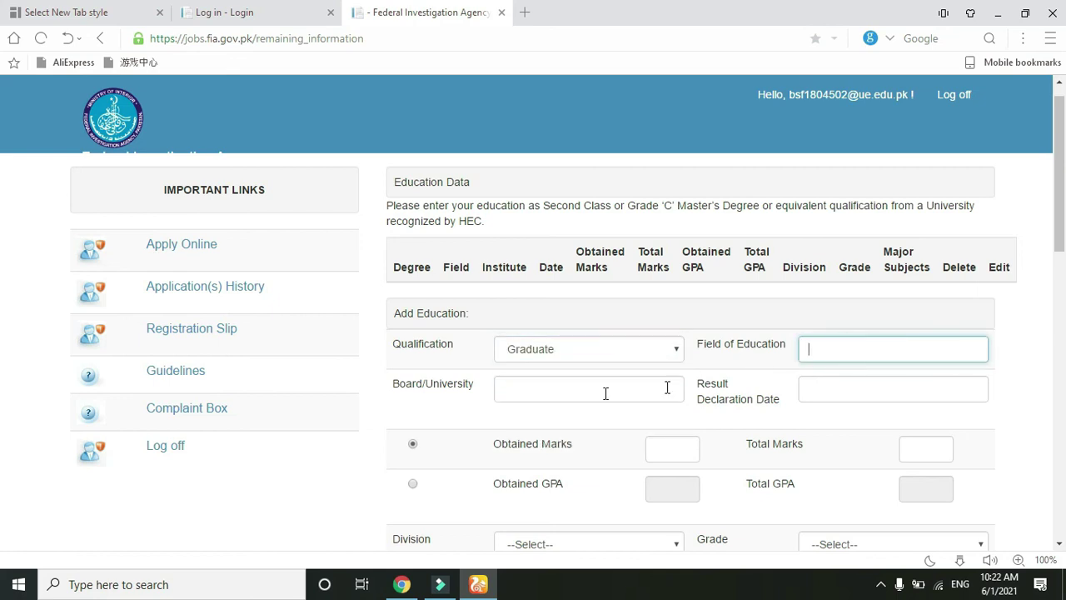
click(570, 394)
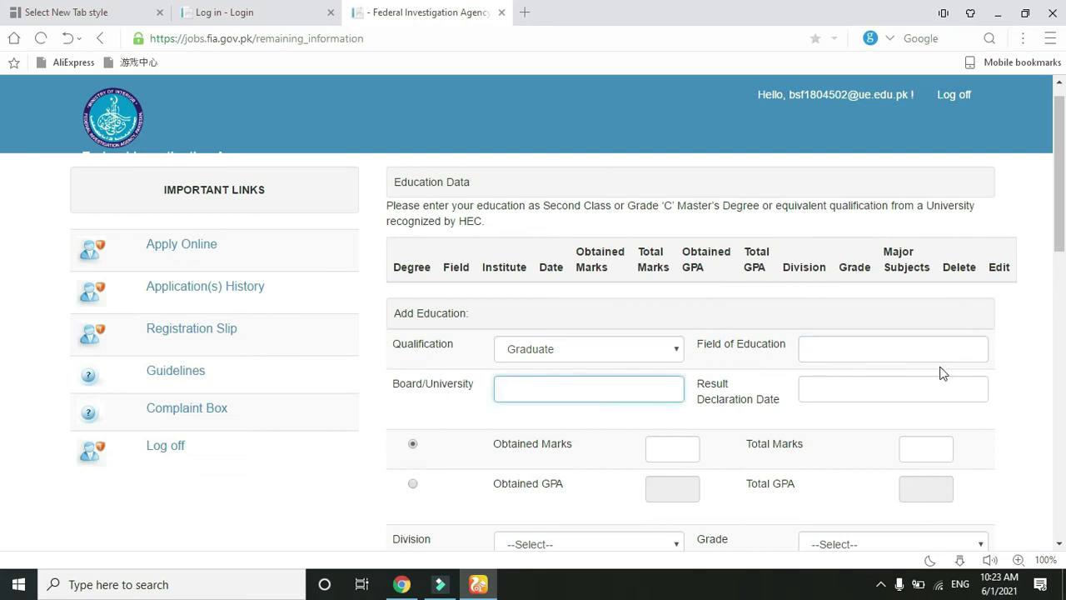
click(911, 385)
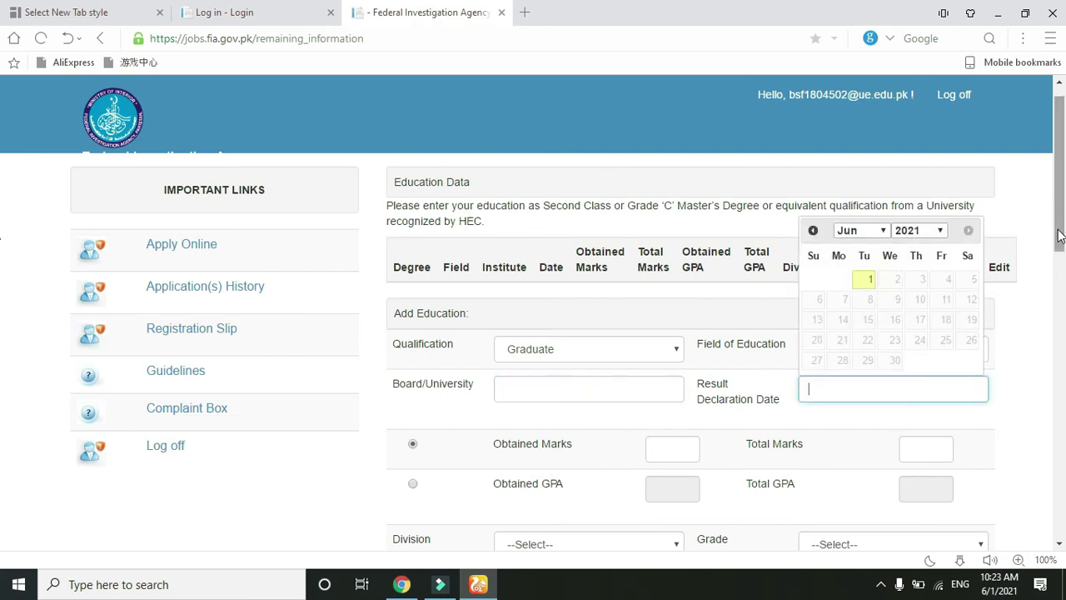
drag(1059, 234, 1059, 313)
- Enter marks, report results as GPA with 1st division and grade A, then major subjects
click(695, 209)
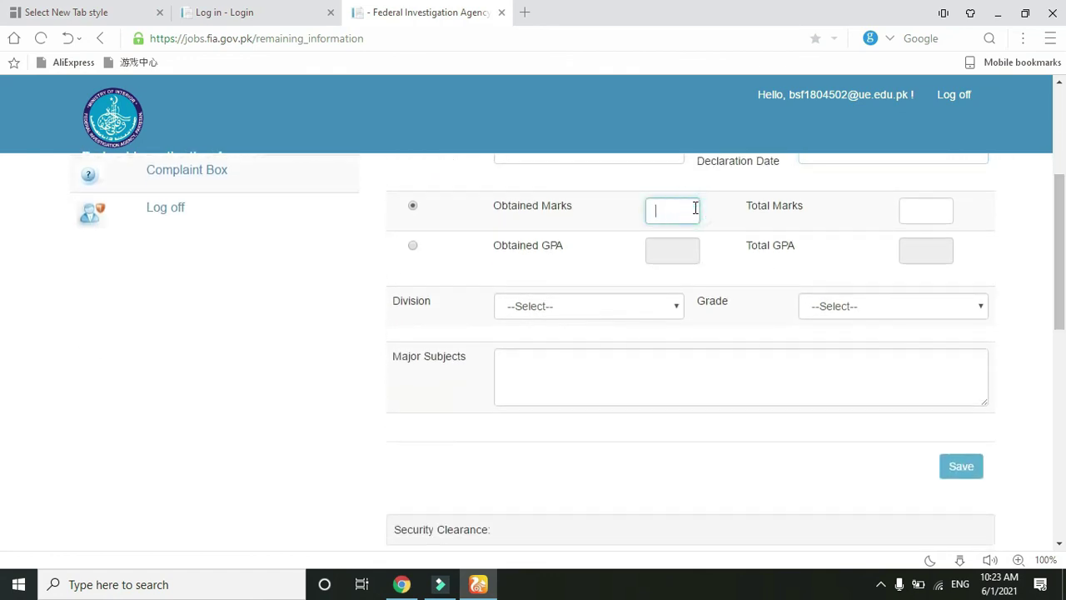
click(908, 209)
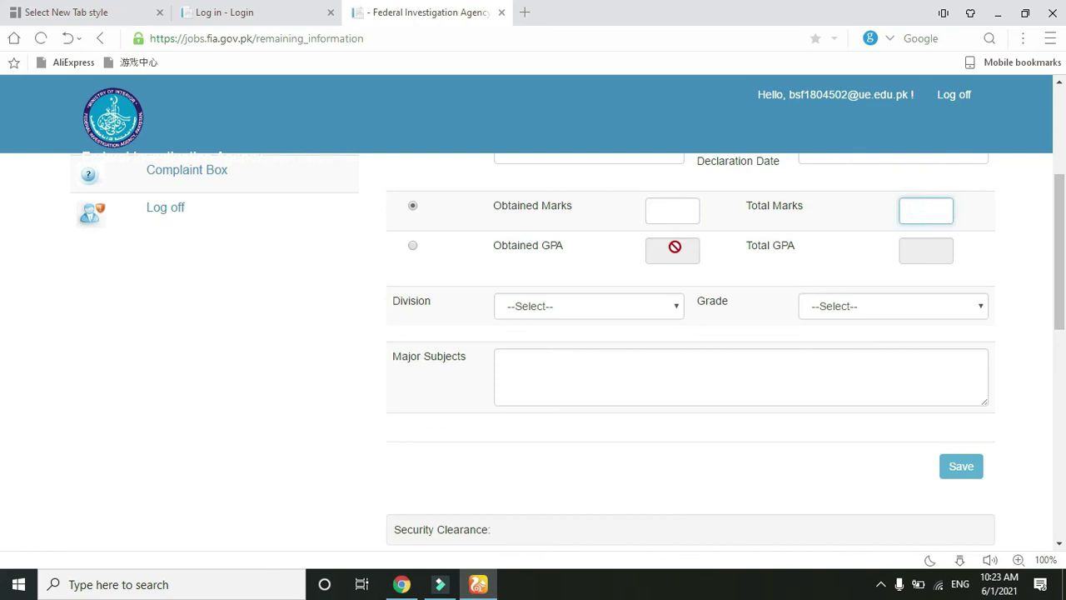
click(412, 246)
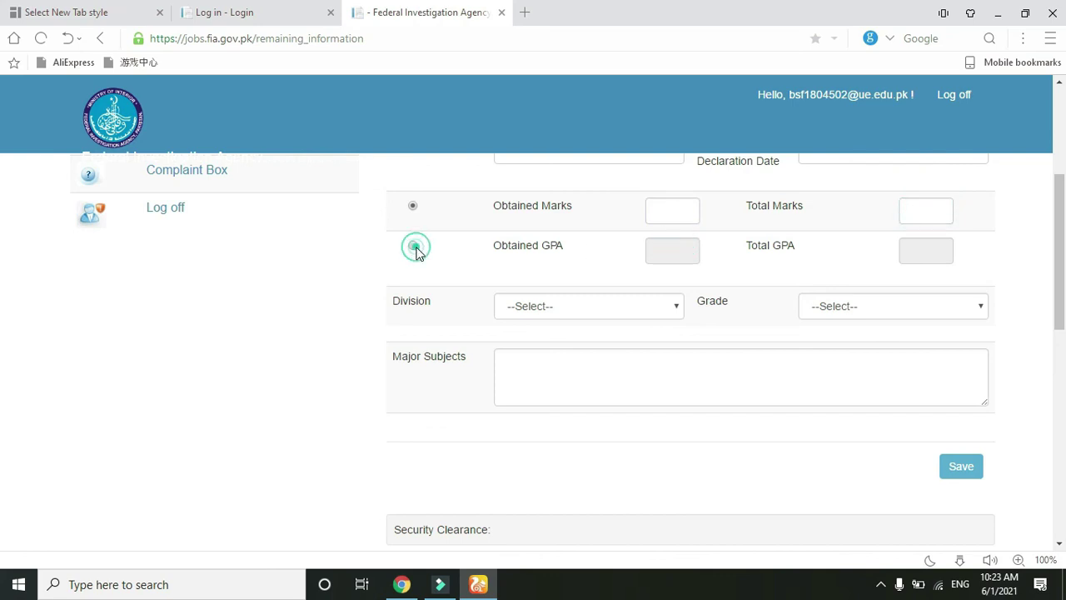
click(634, 309)
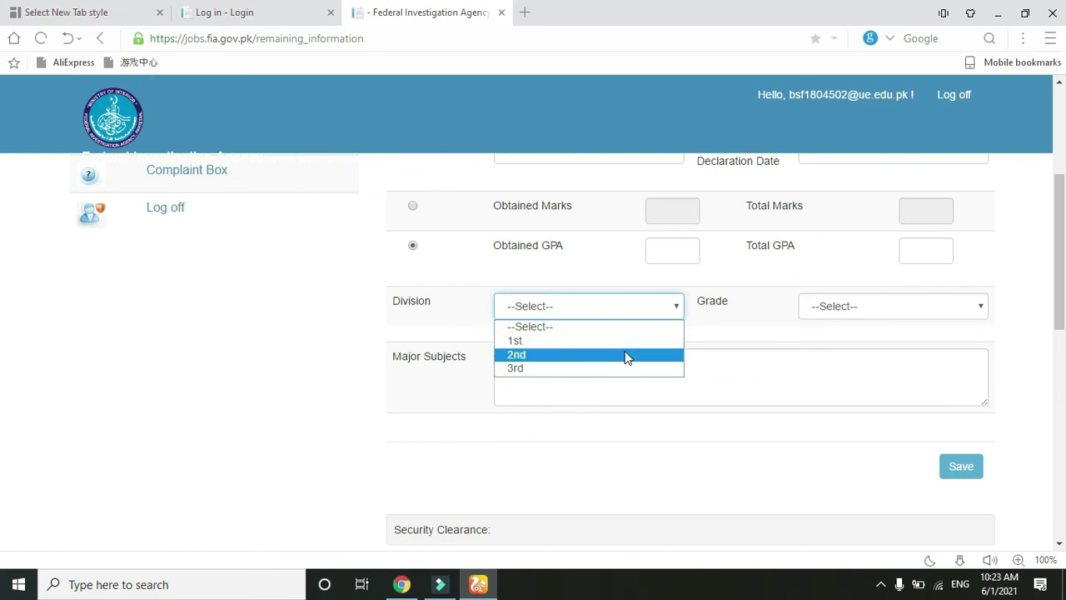
click(629, 343)
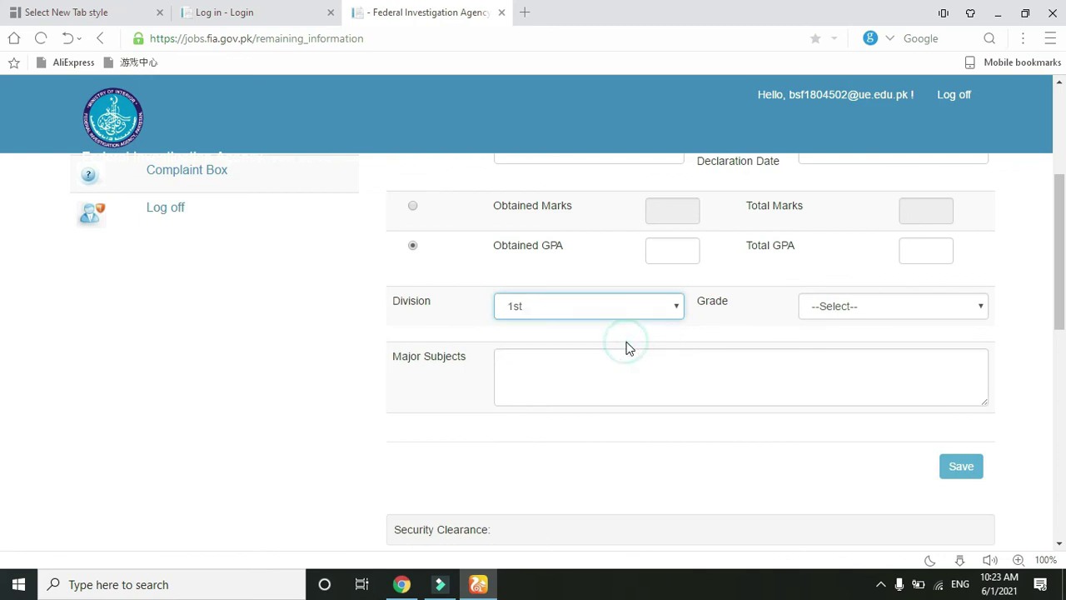
click(938, 304)
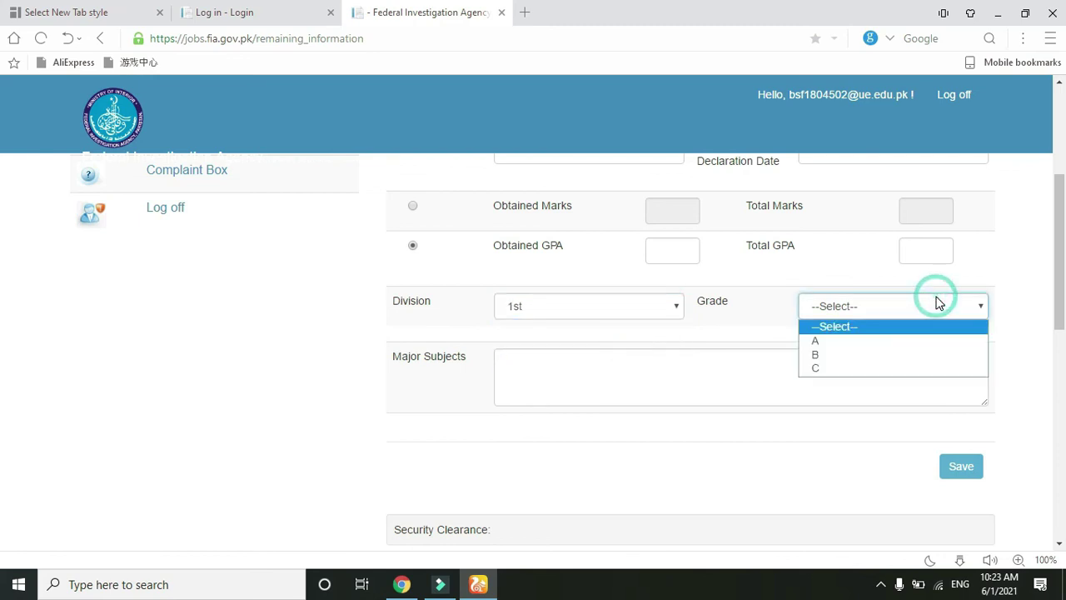
click(924, 343)
click(796, 355)
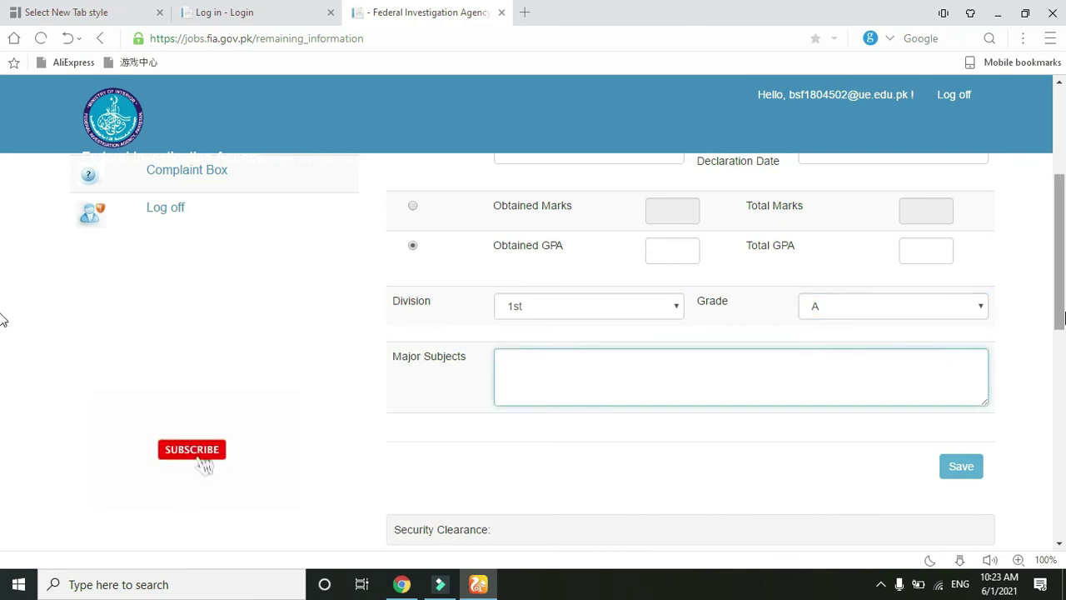
scroll(2, 361, down, 3)
scroll(2, 361, down, 3)
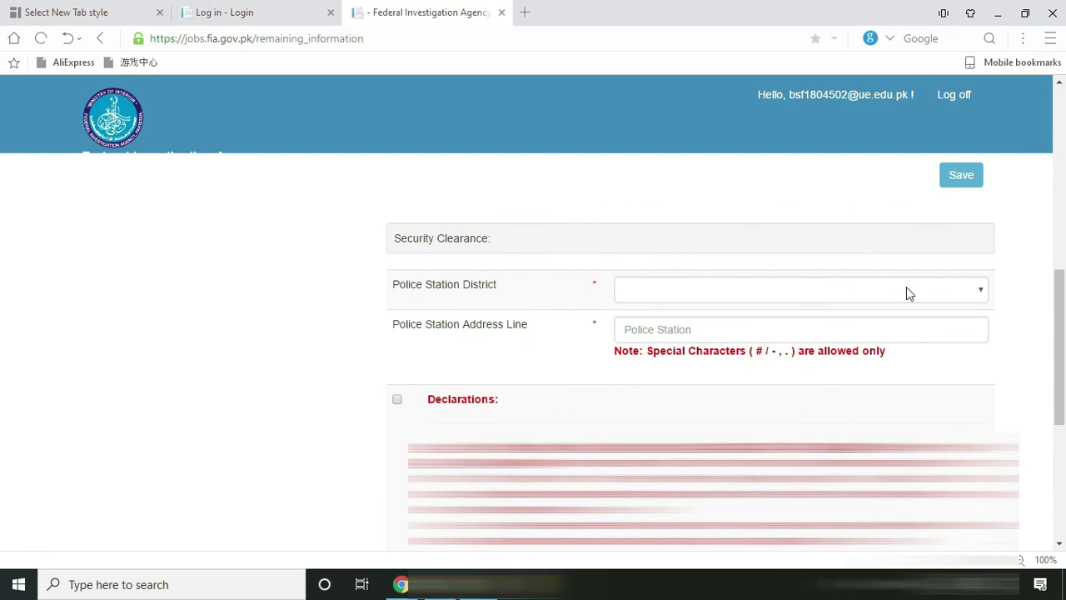
scroll(3, 333, up, 3)
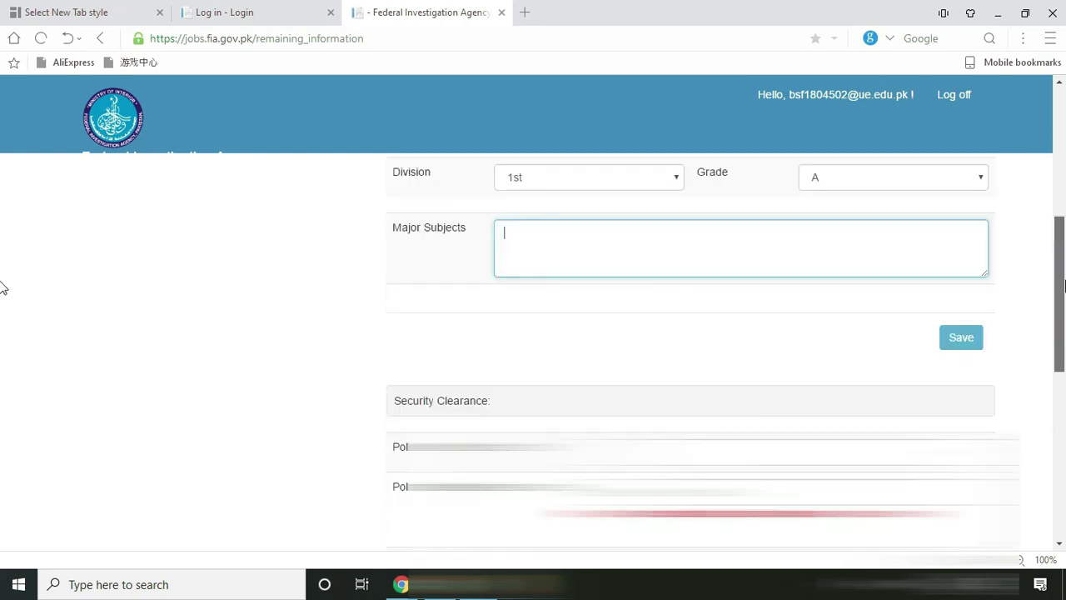
scroll(2, 325, down, 6)
scroll(2, 400, down, 1)
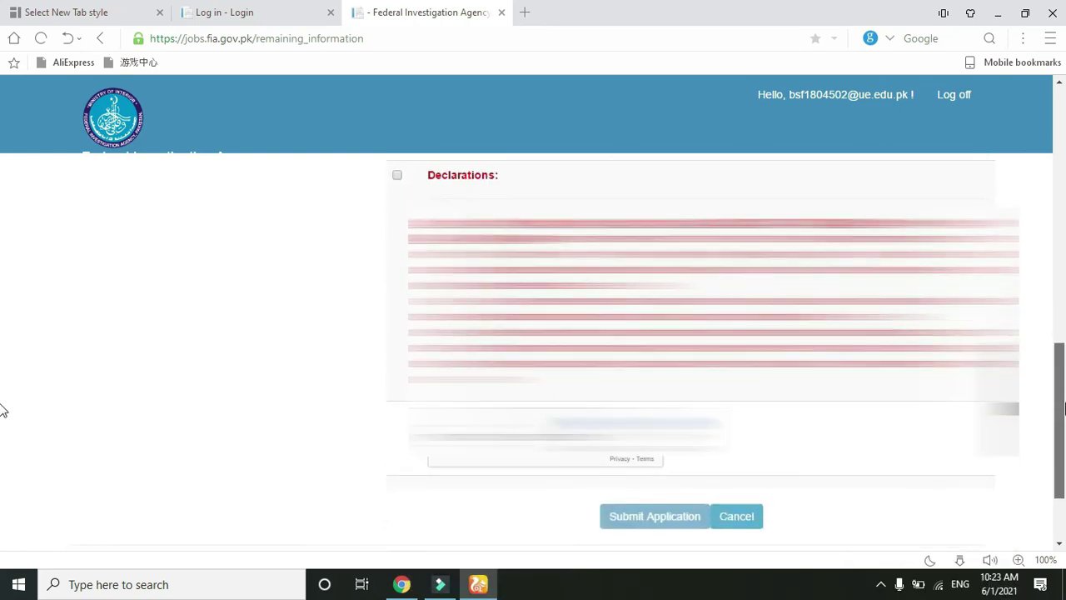
scroll(3, 404, up, 1)
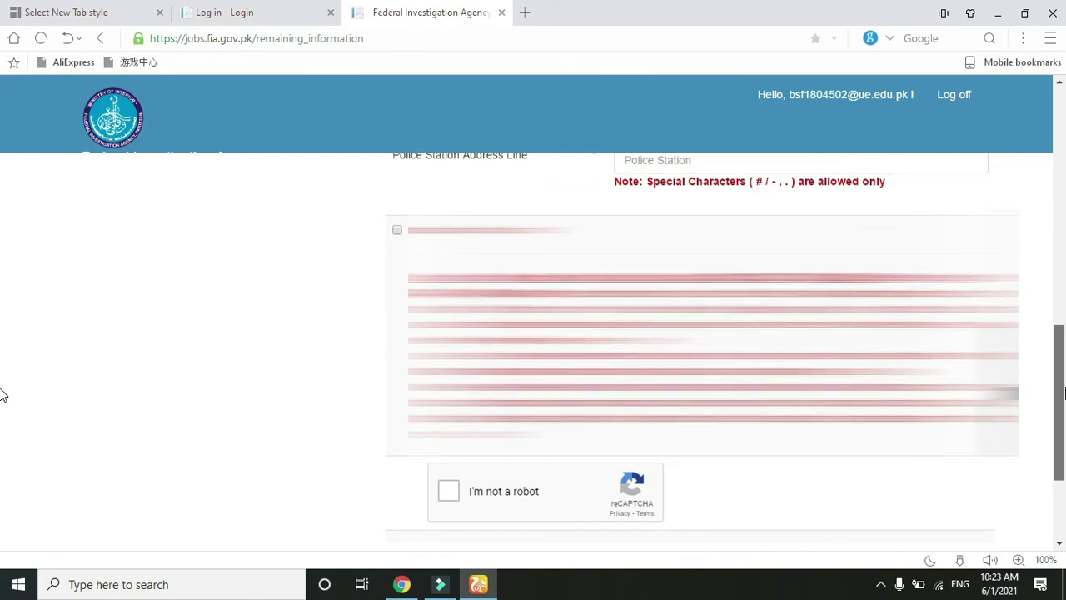
scroll(3, 400, down, 1)
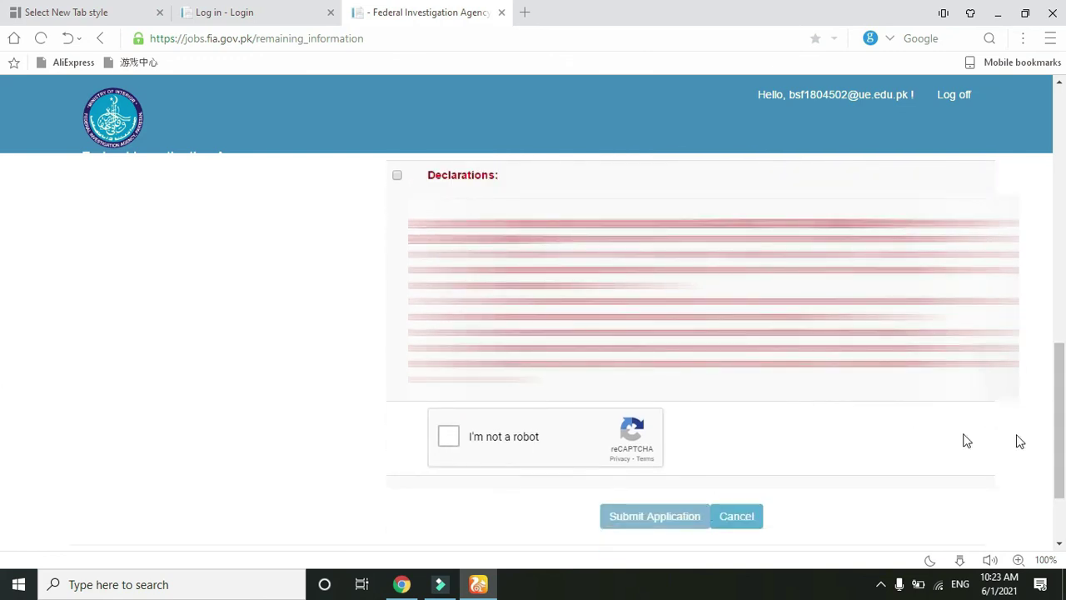
scroll(3, 392, up, 2)
scroll(2, 347, up, 5)
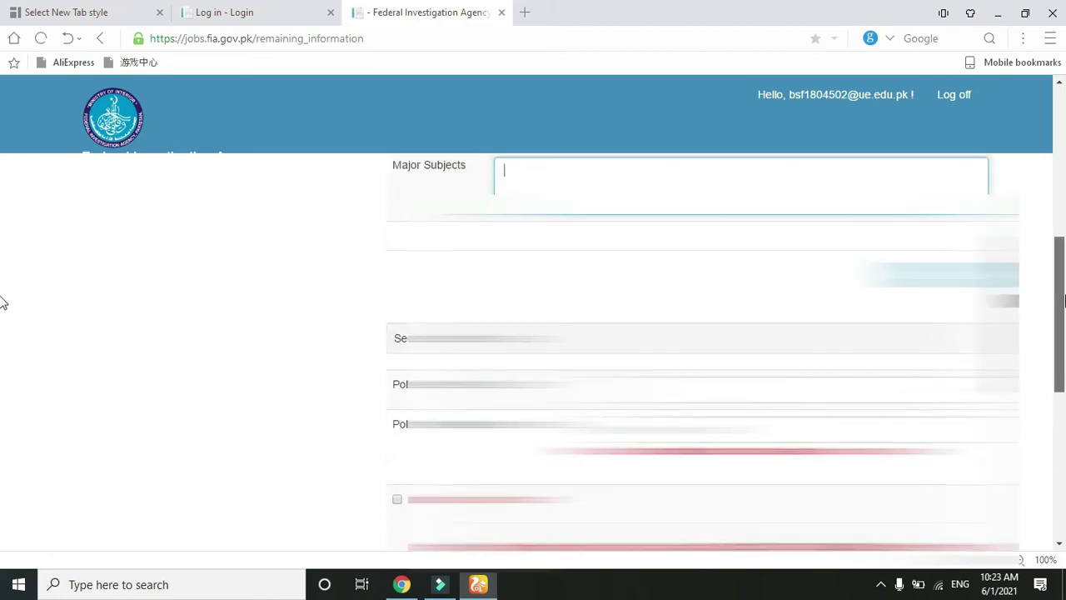
scroll(3, 191, up, 1)
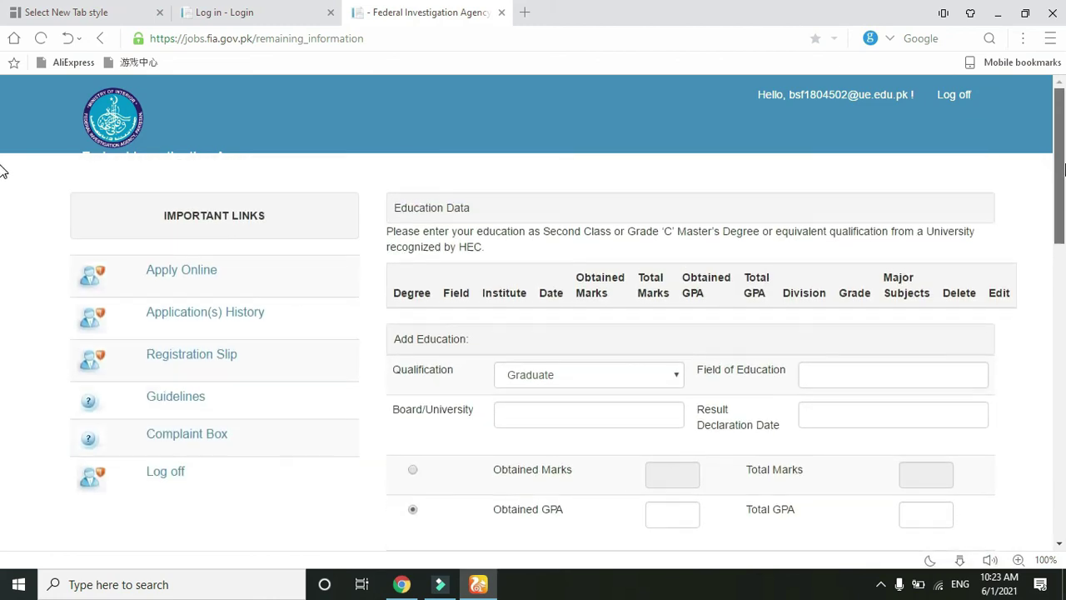